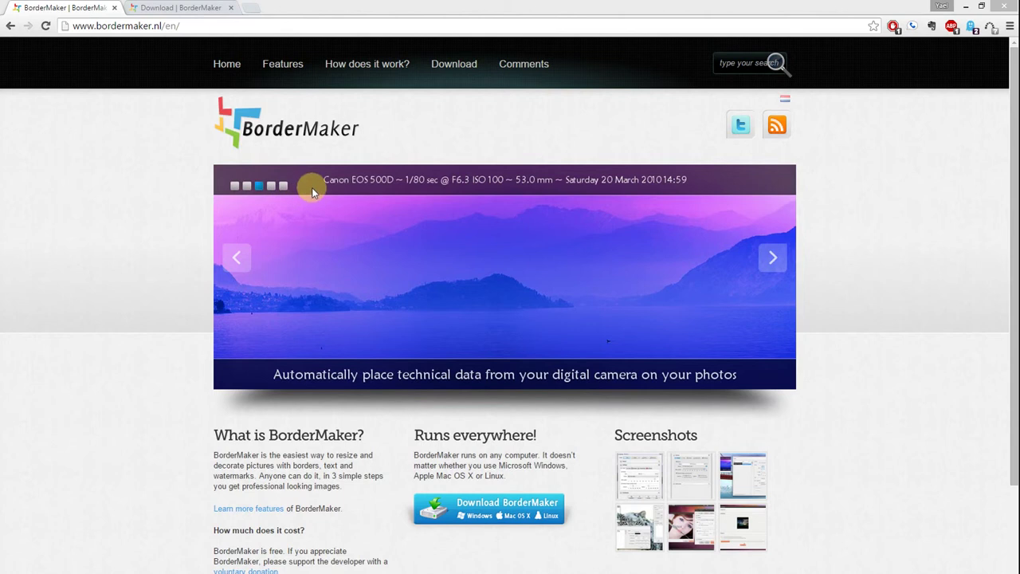
- Bring up the BorderMaker download page and reposition the BorderMaker window over it
{"action": "left_click", "coordinate": [261, 188]}
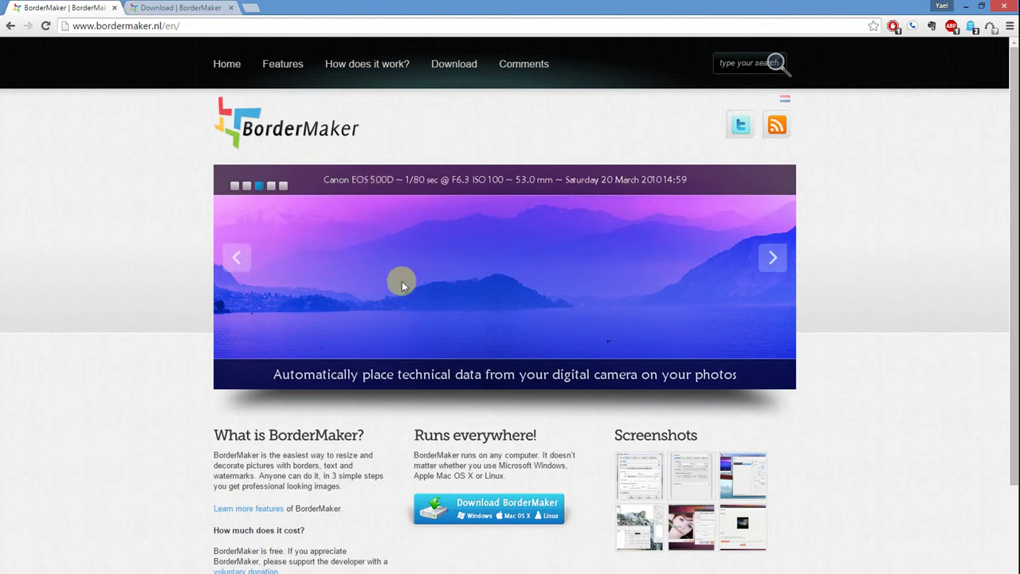
{"action": "left_click", "coordinate": [201, 11]}
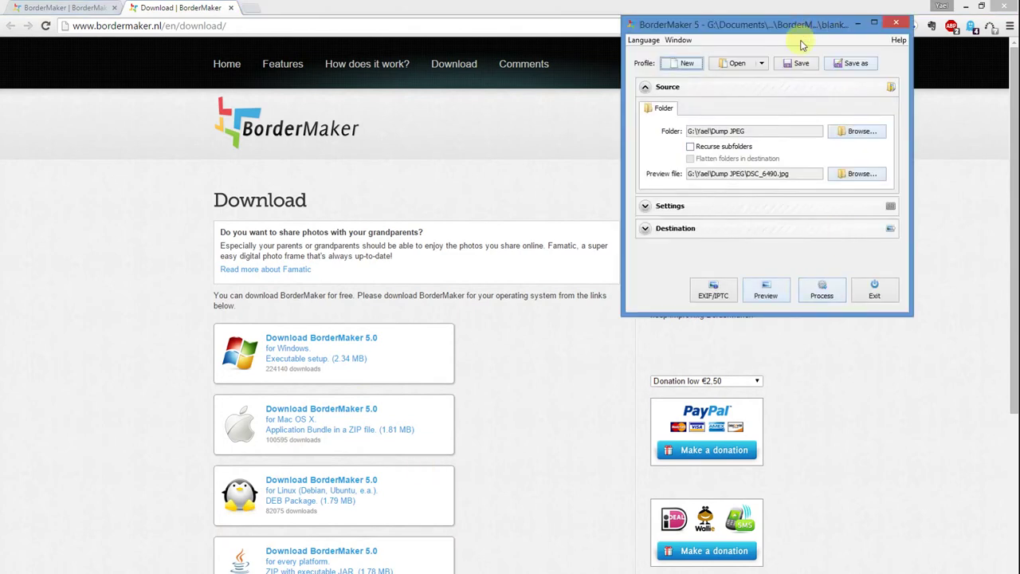
{"action": "left_click_drag", "start_coordinate": [801, 29], "coordinate": [791, 49]}
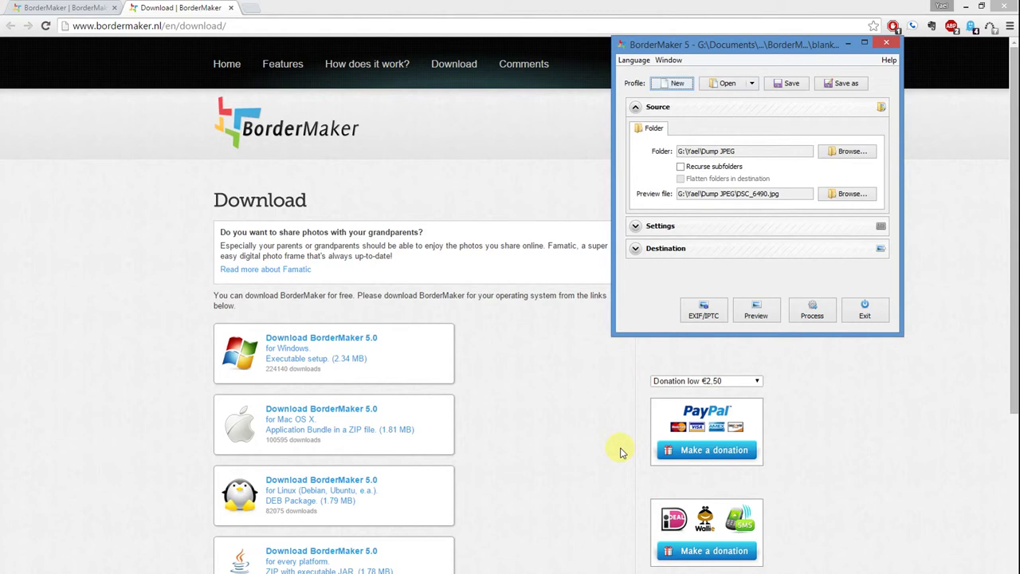
{"action": "left_click", "coordinate": [669, 60]}
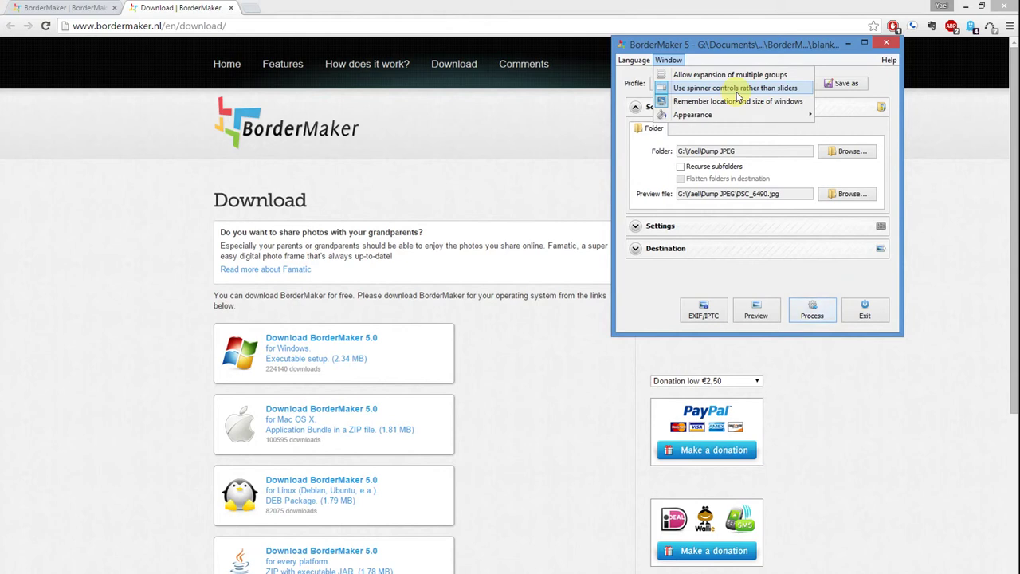
{"action": "left_click", "coordinate": [724, 50]}
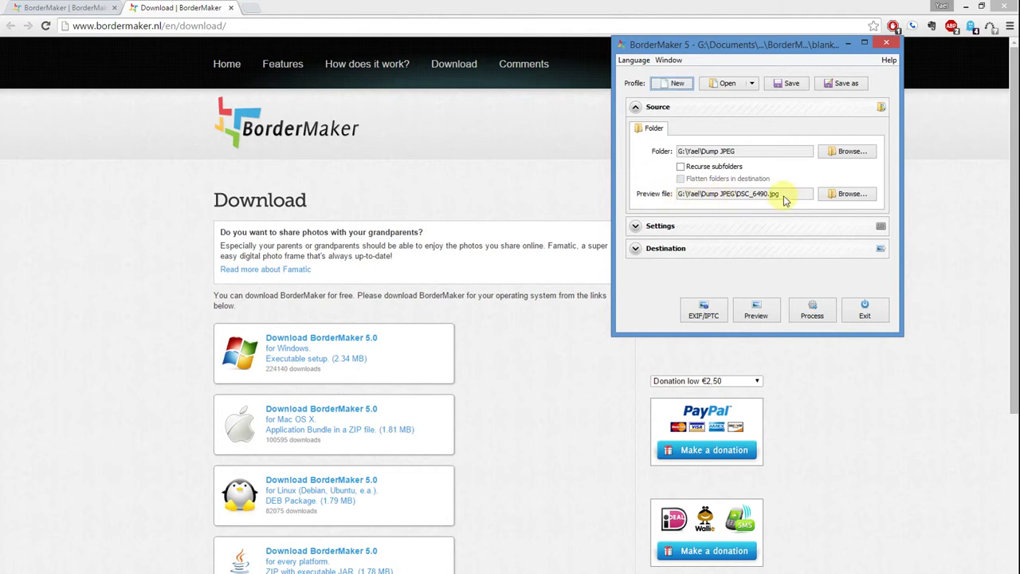
- Preview the current source photo, fit the preview window around the whole image, and close the preview
{"action": "left_click", "coordinate": [763, 318]}
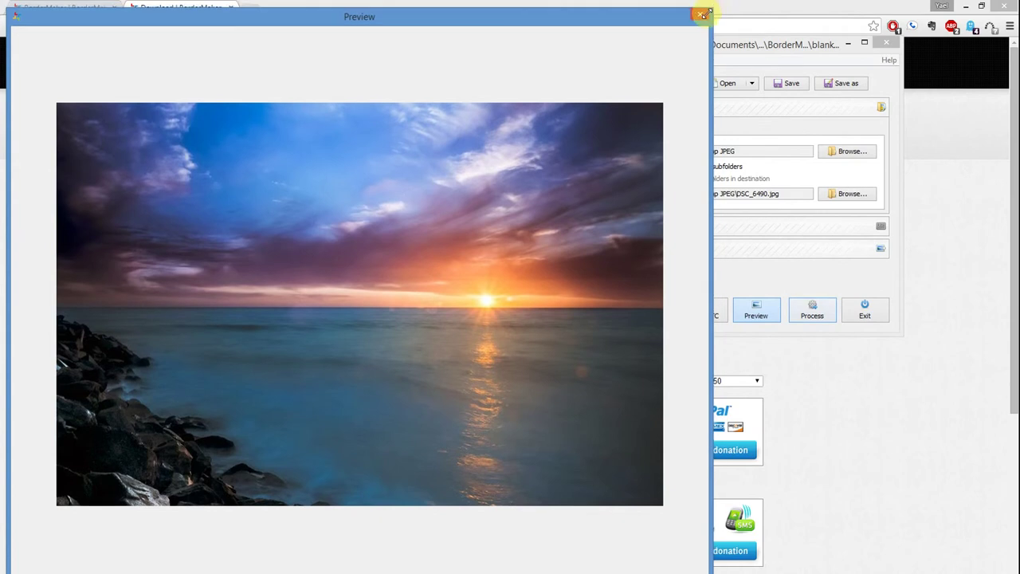
{"action": "left_click_drag", "start_coordinate": [710, 8], "coordinate": [597, 92]}
{"action": "left_click_drag", "start_coordinate": [512, 97], "coordinate": [526, 39]}
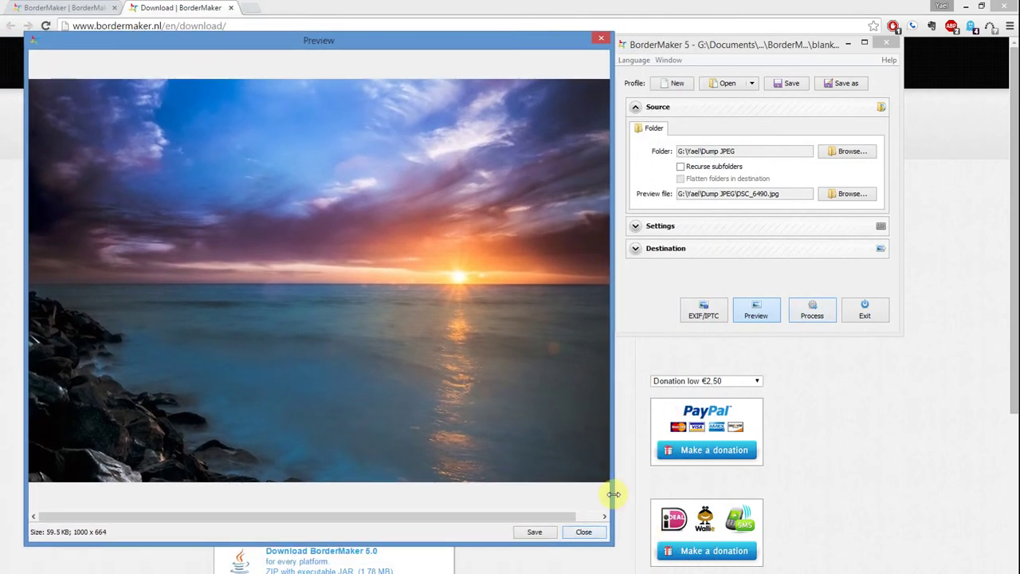
{"action": "left_click_drag", "start_coordinate": [612, 492], "coordinate": [655, 495]}
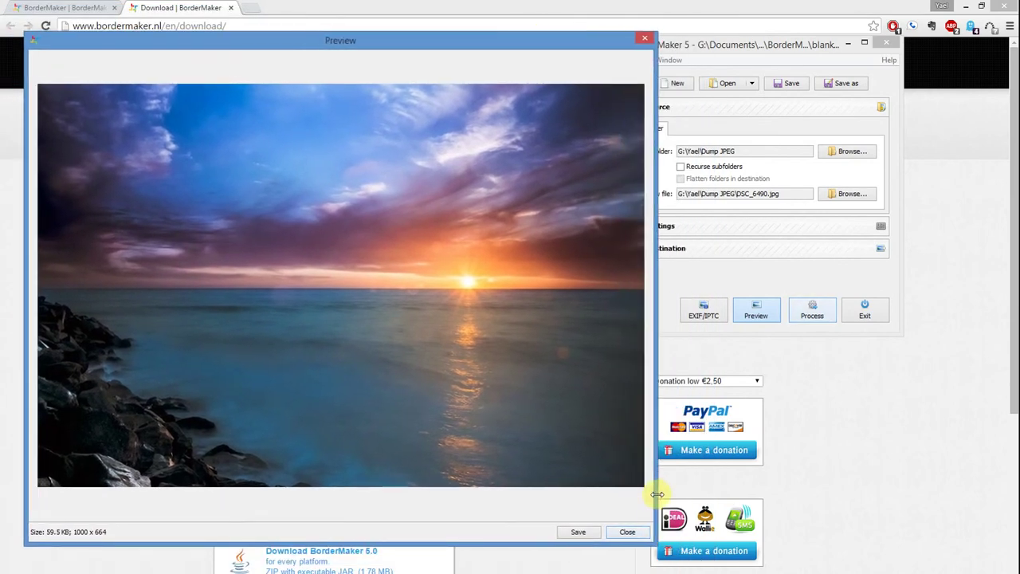
{"action": "left_click", "coordinate": [628, 532]}
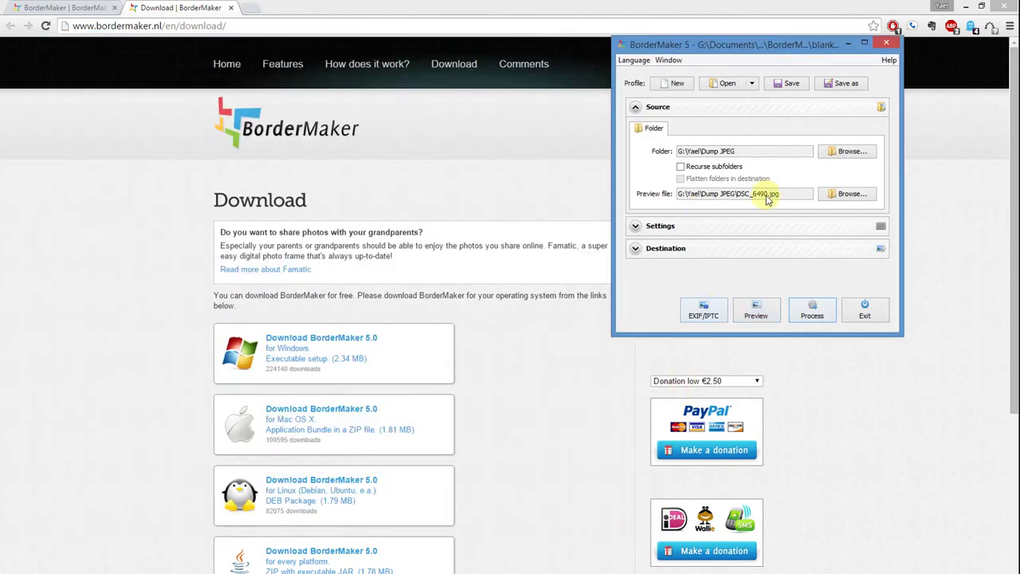
- Review the placeholders available for the destination file name
{"action": "left_click", "coordinate": [635, 253]}
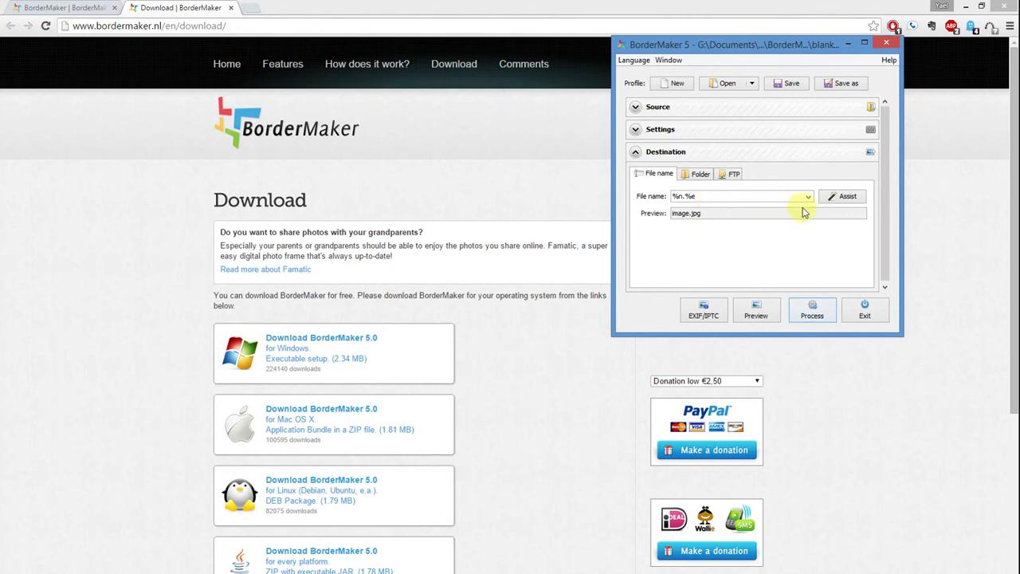
{"action": "left_click", "coordinate": [844, 203]}
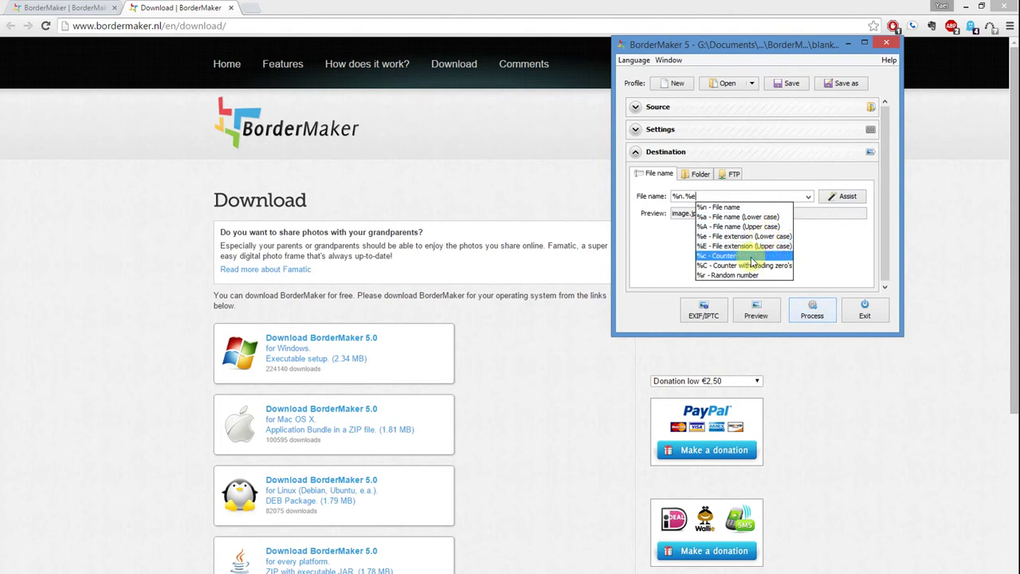
{"action": "left_click", "coordinate": [848, 258]}
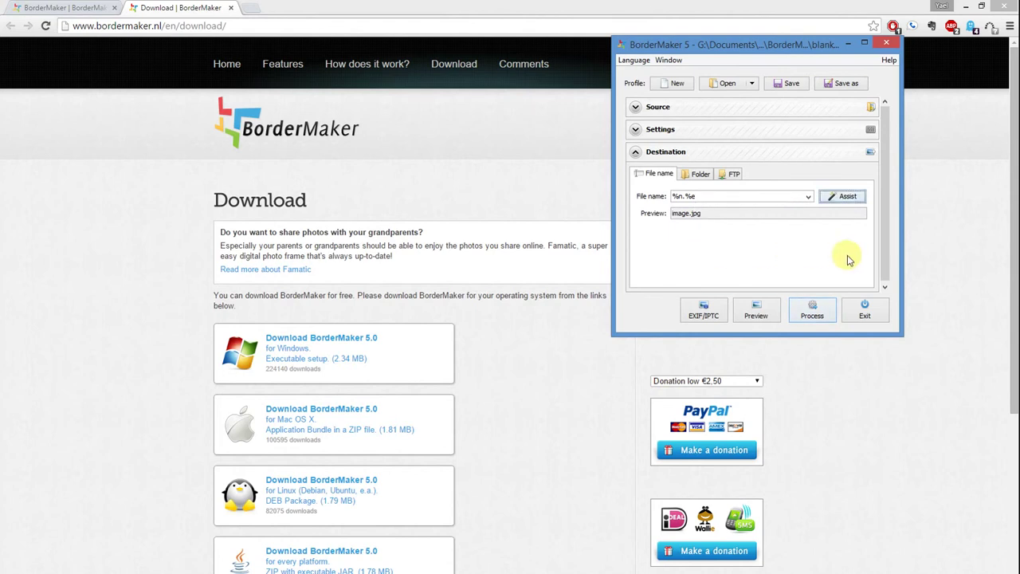
- Set the overwrite behaviour of the destination folder to Always overwrite
{"action": "left_click", "coordinate": [697, 177]}
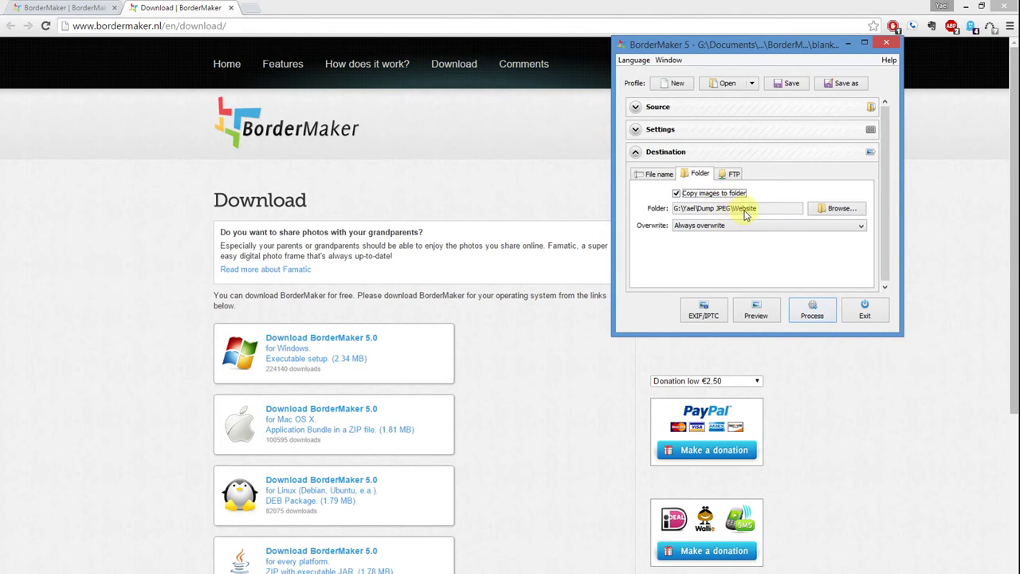
{"action": "left_click", "coordinate": [688, 231]}
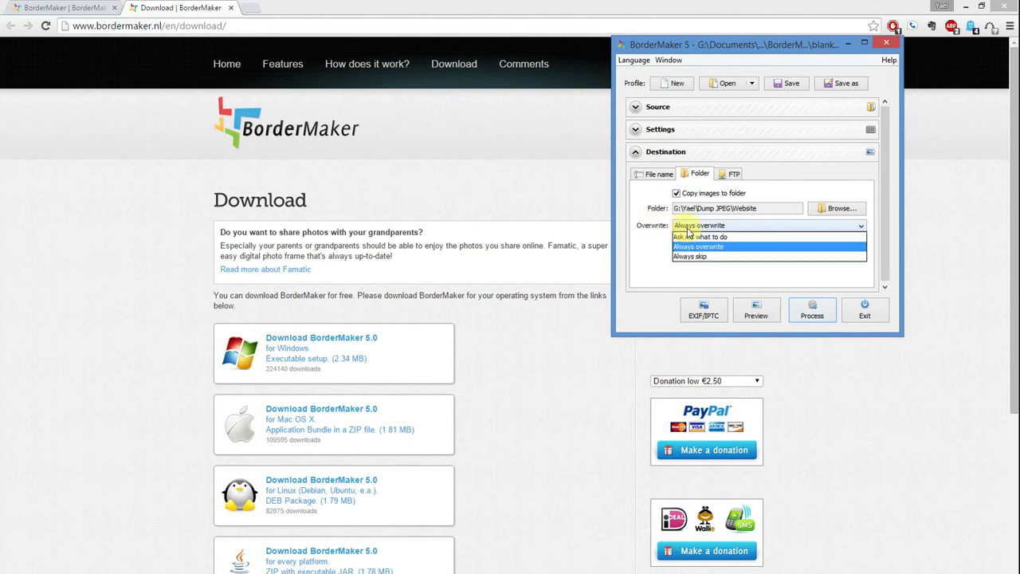
{"action": "left_click", "coordinate": [726, 247]}
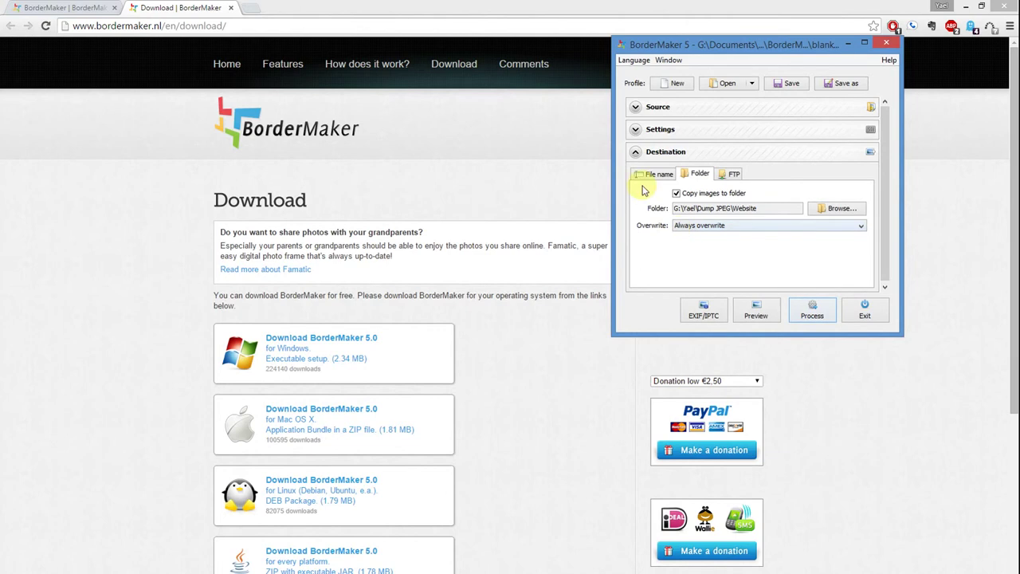
- Examine the image resize, JPEG quality and sharpening settings, and the output format and EXIF options
{"action": "left_click", "coordinate": [640, 132]}
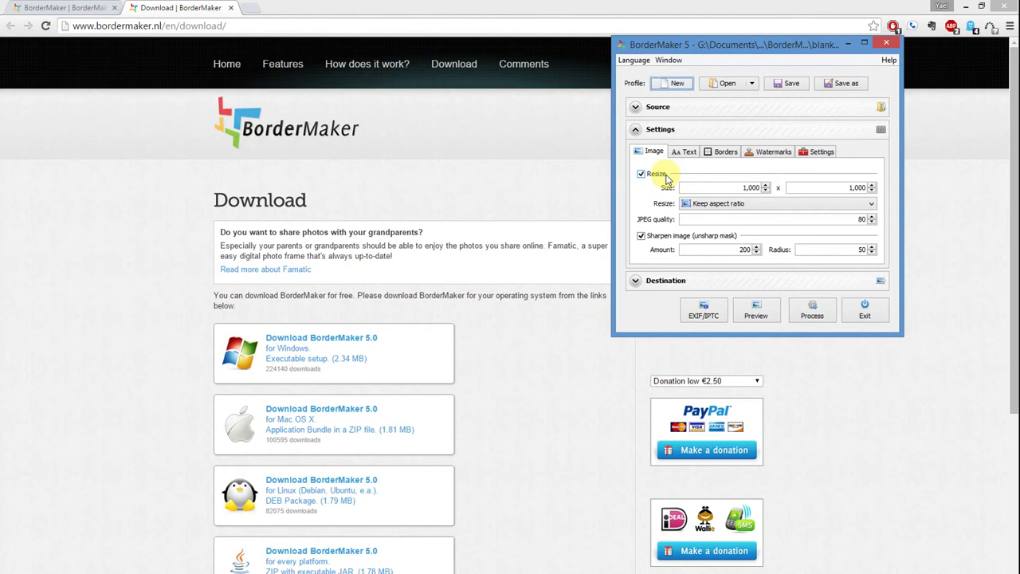
{"action": "double_click", "coordinate": [749, 188]}
{"action": "type", "text": "640"}
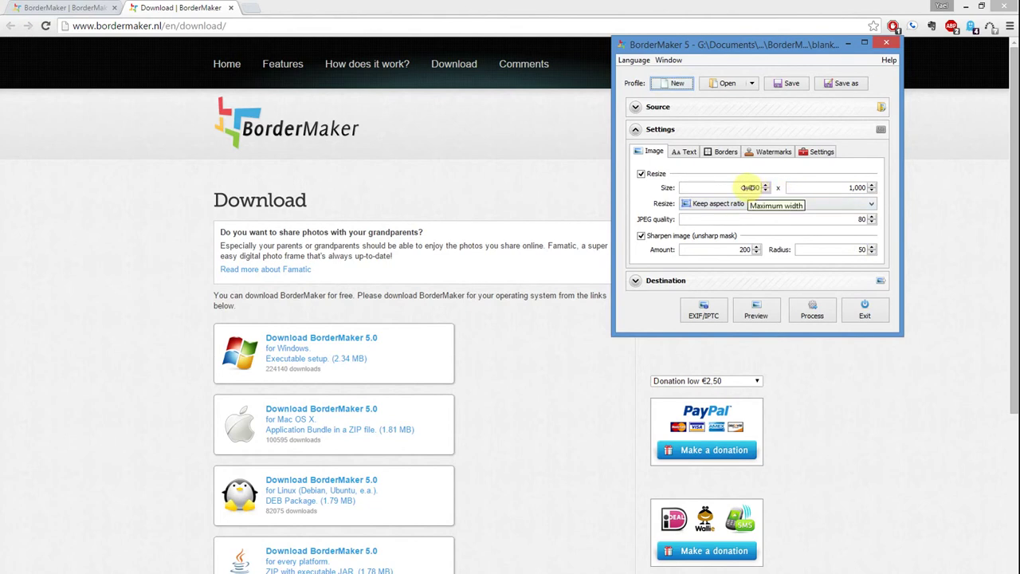
{"action": "left_click", "coordinate": [823, 153]}
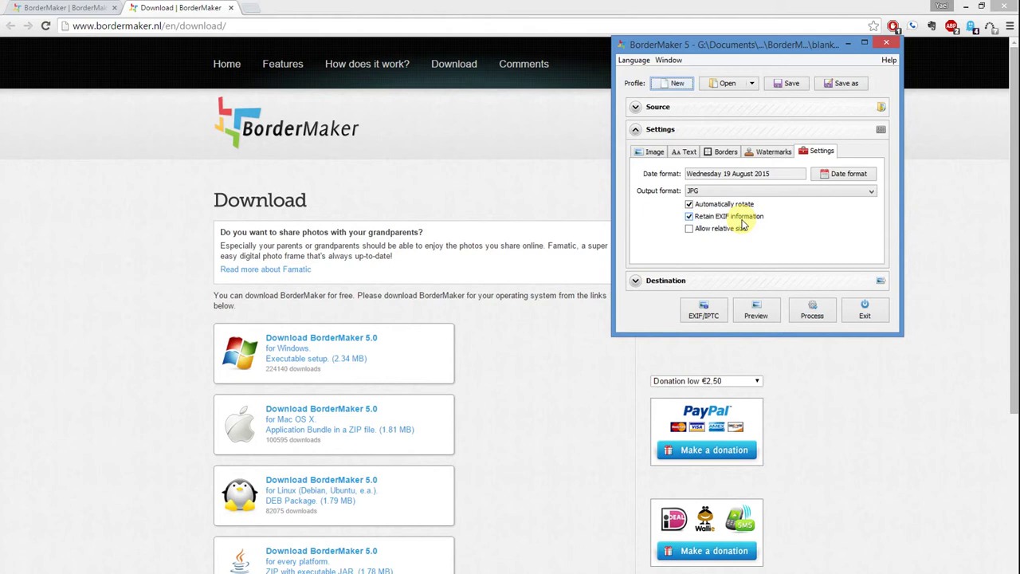
- Add a new border to the photo and open its properties for editing
{"action": "left_click", "coordinate": [720, 155]}
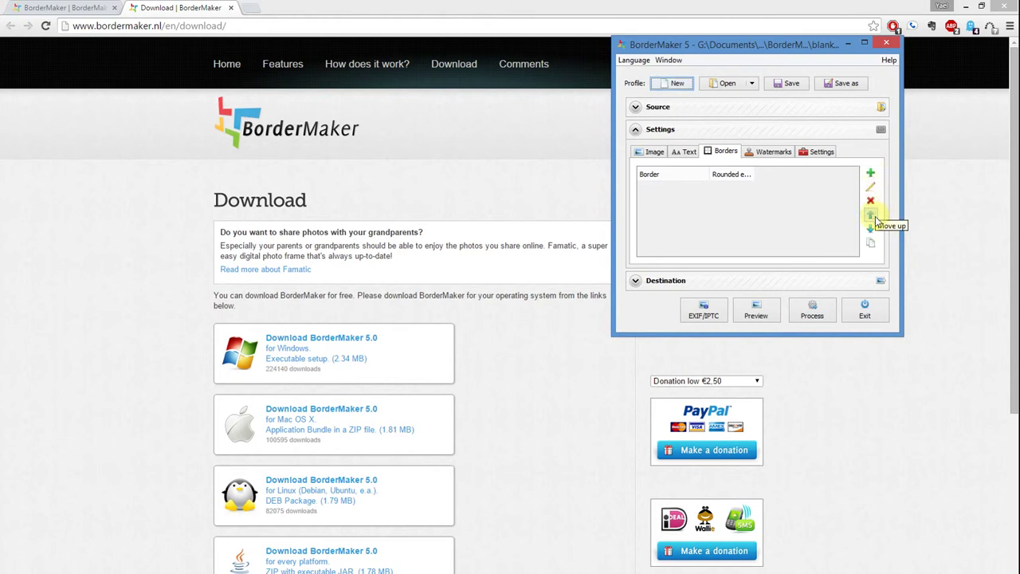
{"action": "left_click", "coordinate": [873, 173]}
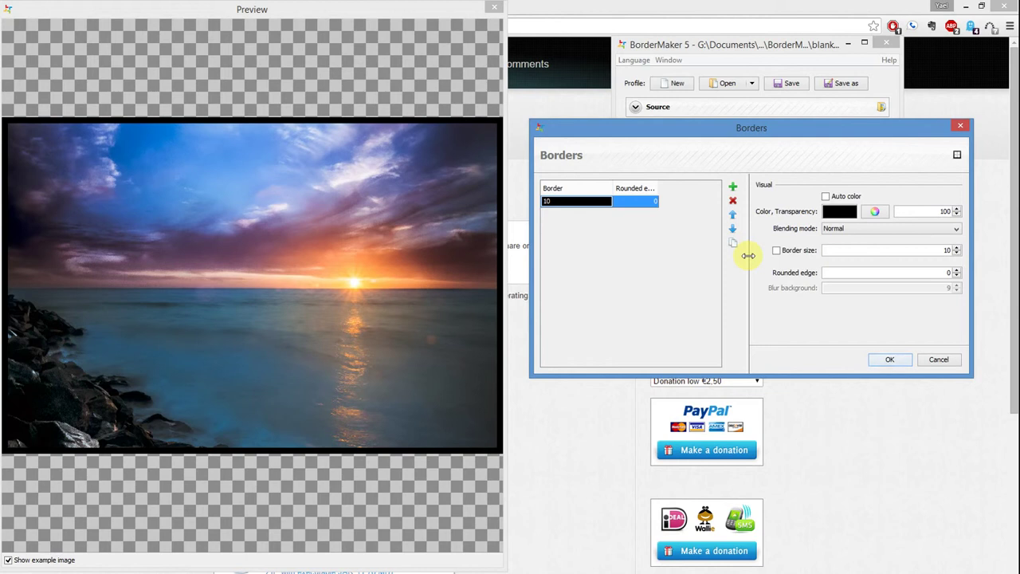
- Try automatic coloring on the border, and a bright green color in its place
{"action": "left_click", "coordinate": [826, 197]}
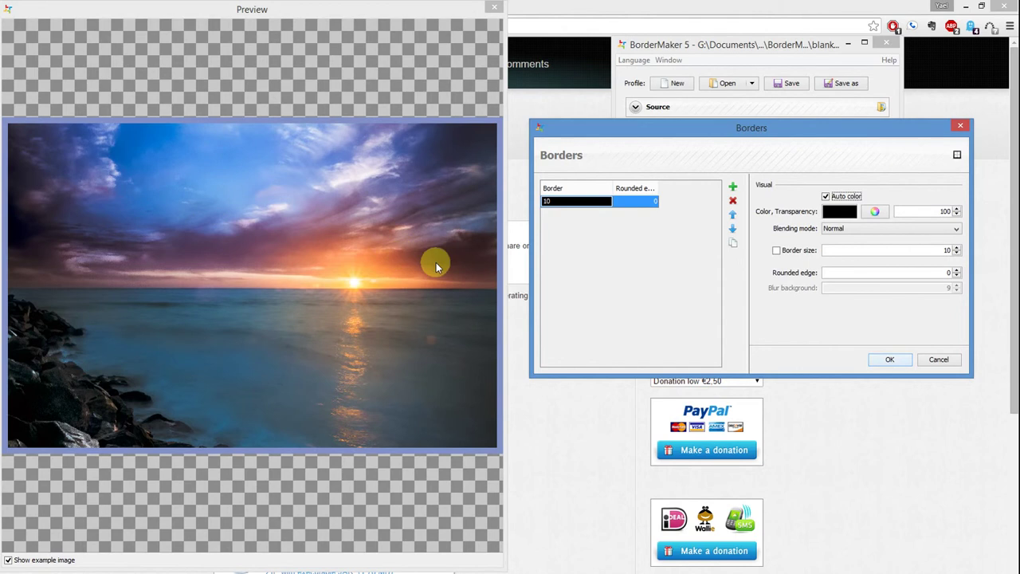
{"action": "left_click", "coordinate": [827, 196]}
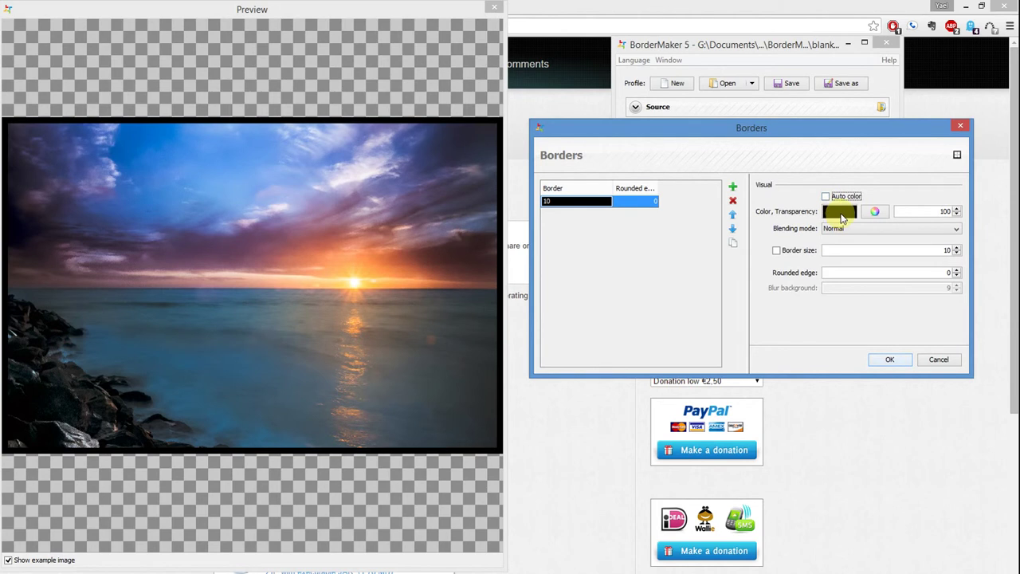
{"action": "left_click", "coordinate": [842, 215]}
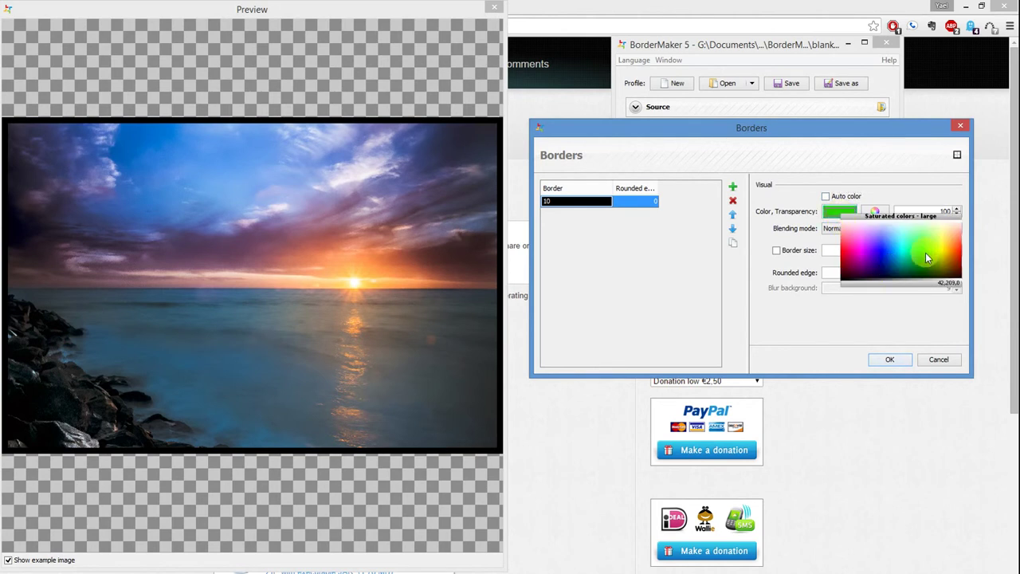
{"action": "left_click", "coordinate": [927, 257]}
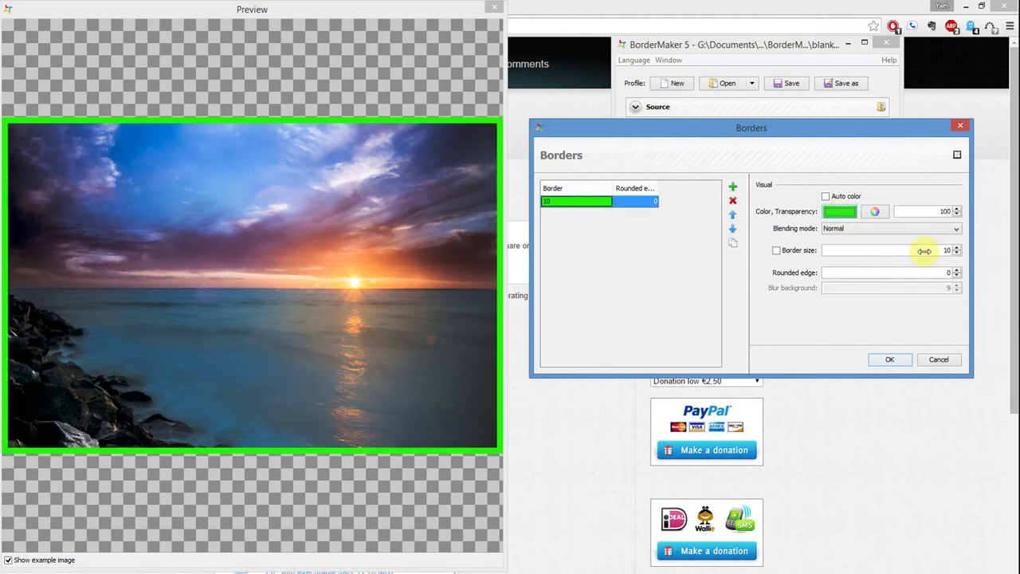
- Set the border color to black using the color chooser's swatches
{"action": "left_click", "coordinate": [876, 215]}
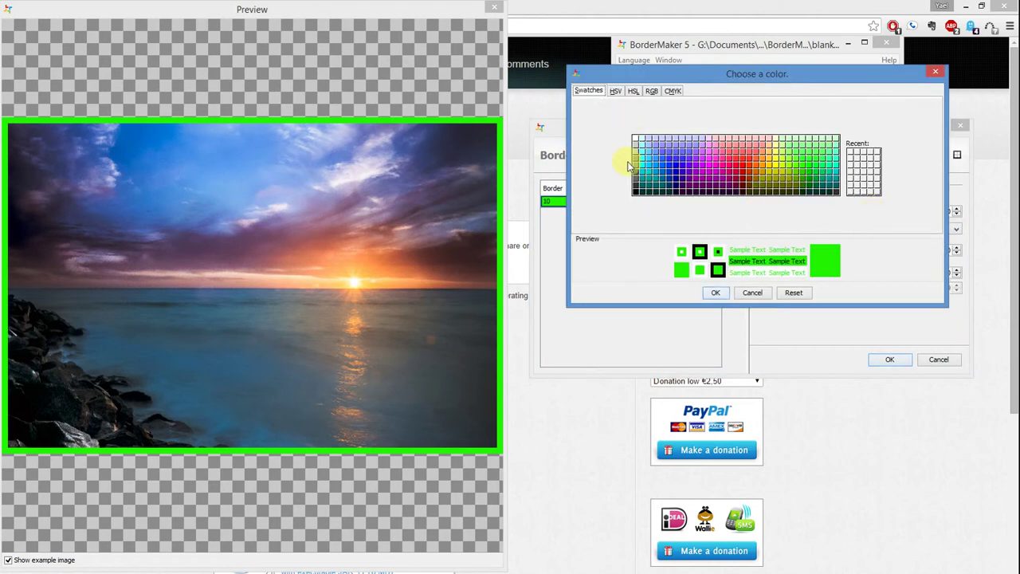
{"action": "left_click", "coordinate": [615, 91]}
{"action": "left_click", "coordinate": [634, 92]}
{"action": "left_click", "coordinate": [651, 91]}
{"action": "left_click", "coordinate": [673, 91]}
{"action": "left_click", "coordinate": [591, 91]}
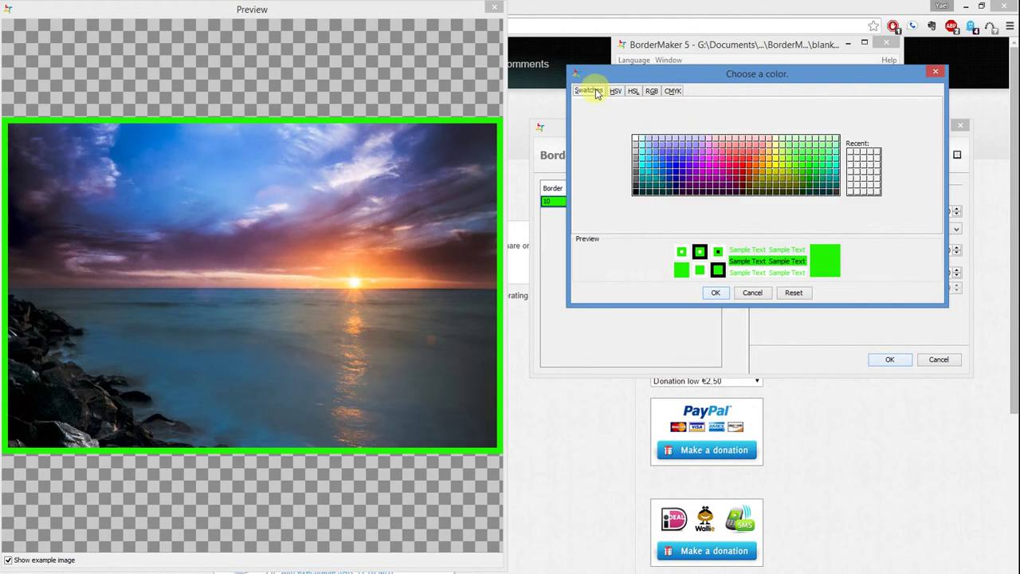
{"action": "left_click", "coordinate": [636, 191]}
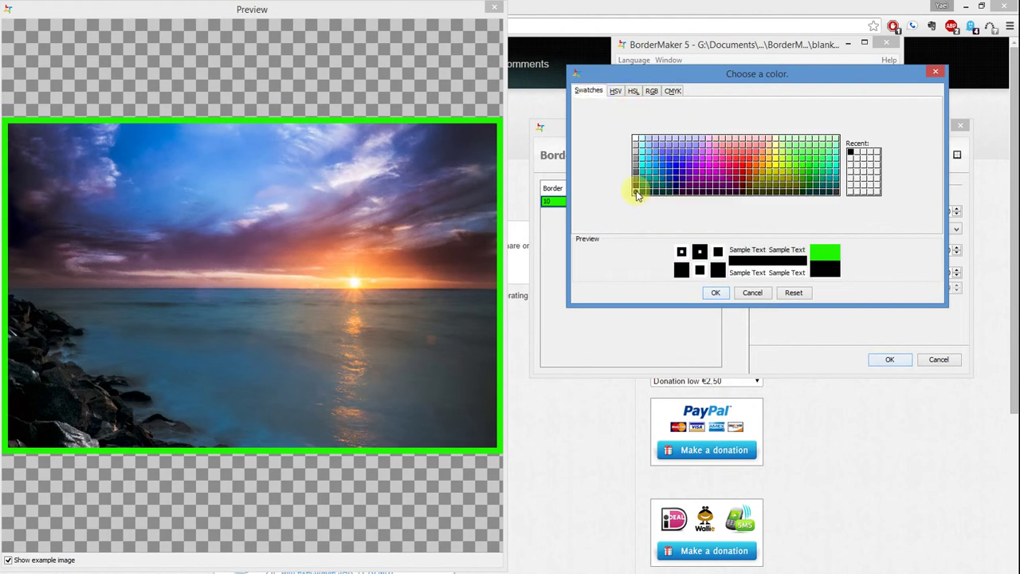
{"action": "left_click", "coordinate": [716, 294]}
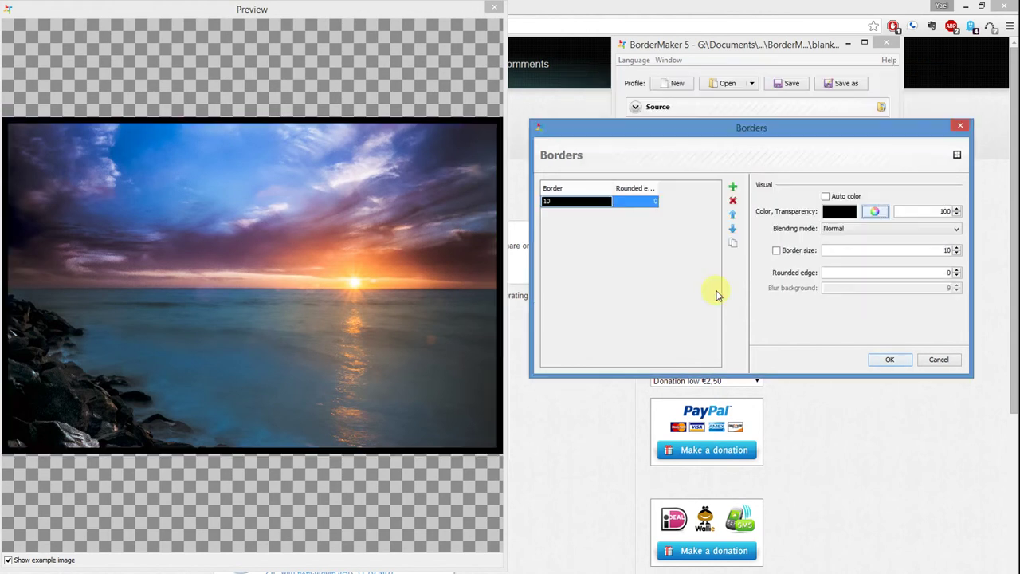
- Size the border's sides individually, 25 on the left, top and right and 100 at the bottom, with a rounded edge of 0
{"action": "left_click", "coordinate": [776, 250]}
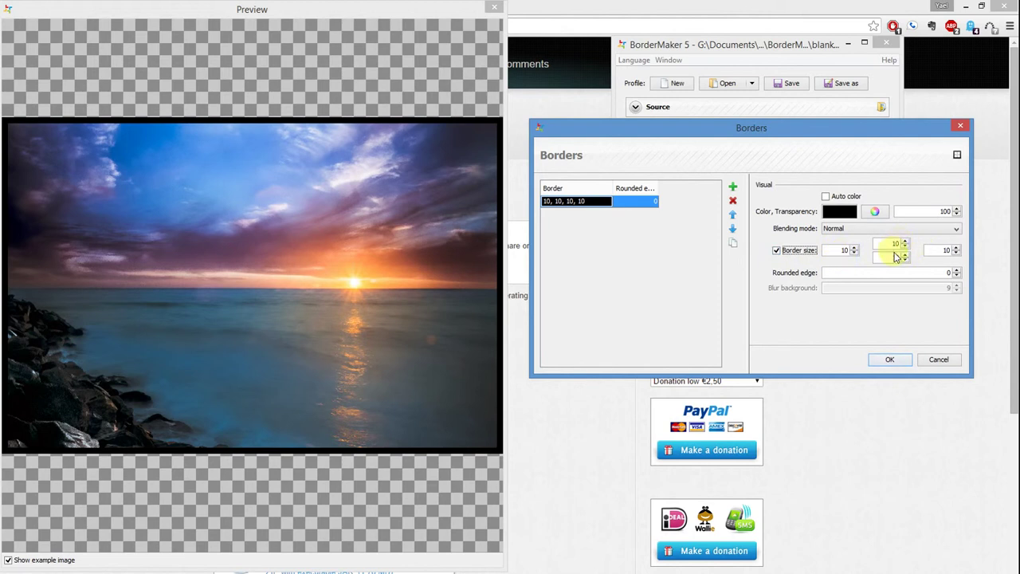
{"action": "left_click", "coordinate": [848, 249]}
{"action": "double_click", "coordinate": [848, 250]}
{"action": "type", "text": "25"}
{"action": "left_click", "coordinate": [945, 250]}
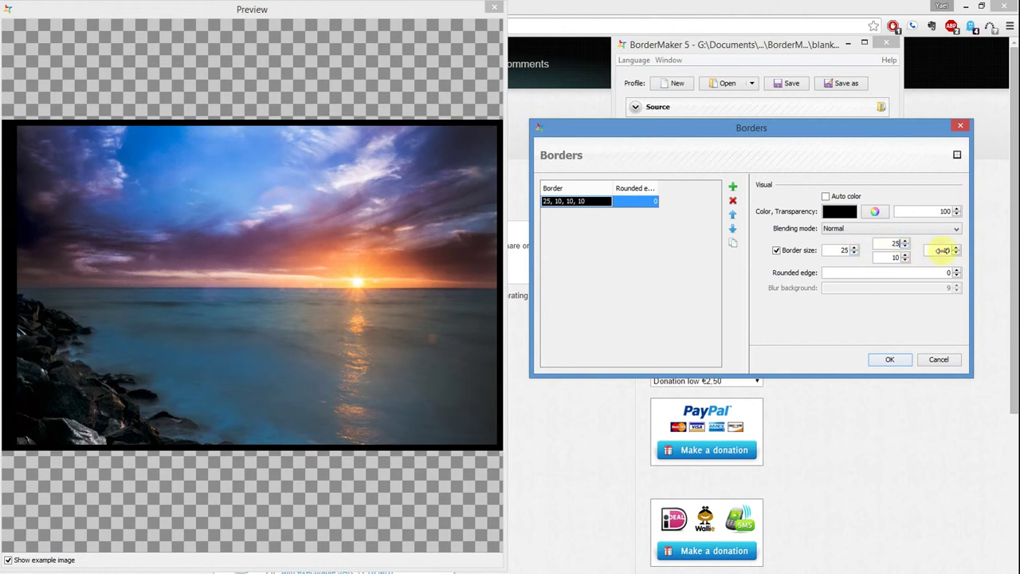
{"action": "type", "text": "25"}
{"action": "left_click", "coordinate": [896, 257]}
{"action": "type", "text": "25, 1"}
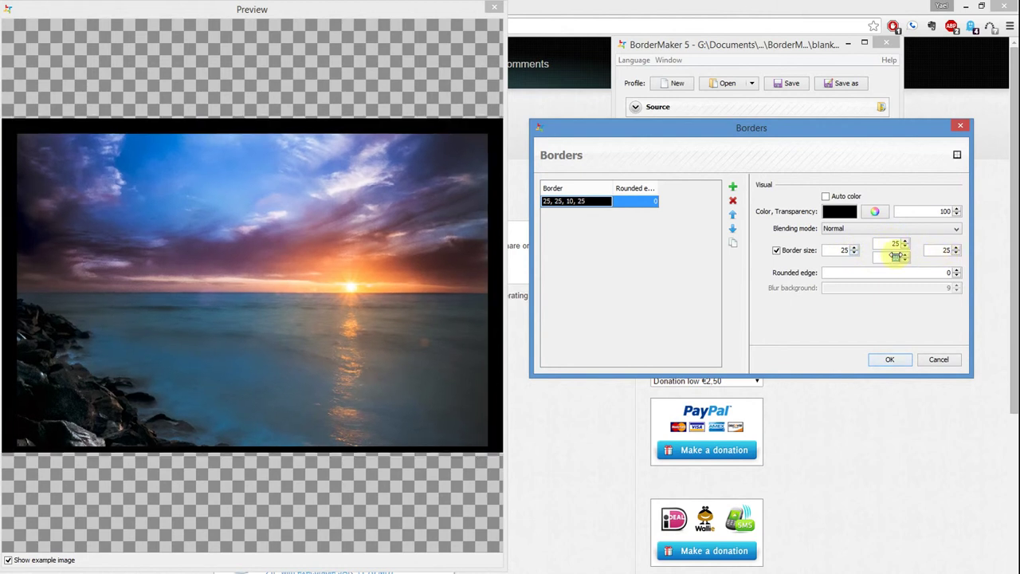
{"action": "type", "text": "0"}
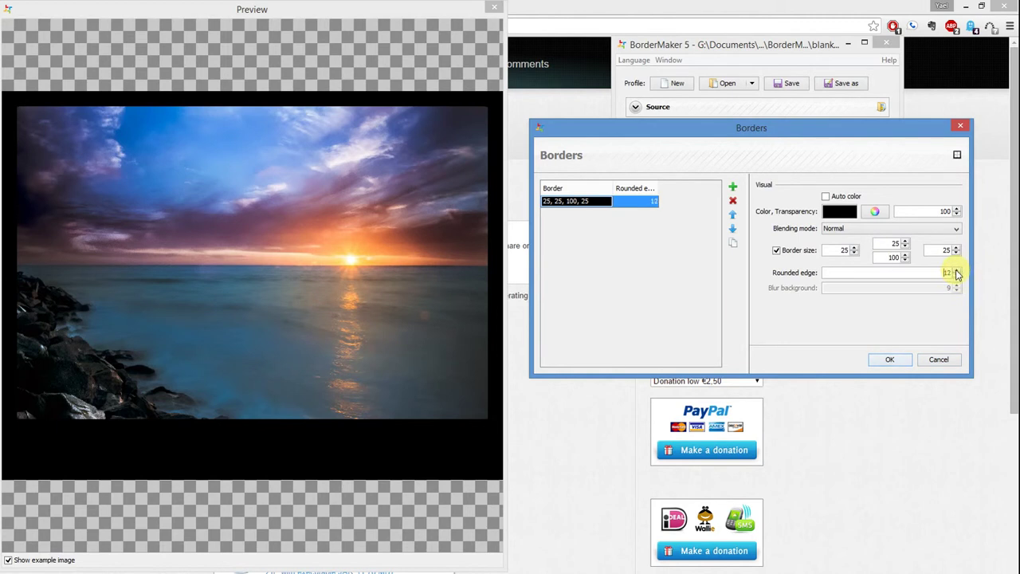
{"action": "left_click_drag", "start_coordinate": [943, 272], "coordinate": [853, 273]}
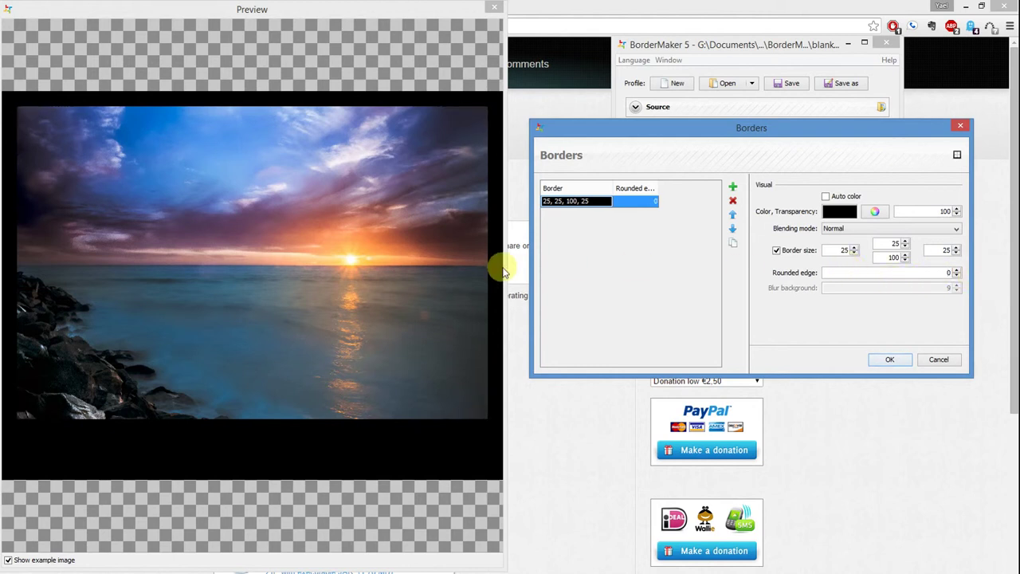
- Add a second border with a size of 2
{"action": "left_click", "coordinate": [733, 188]}
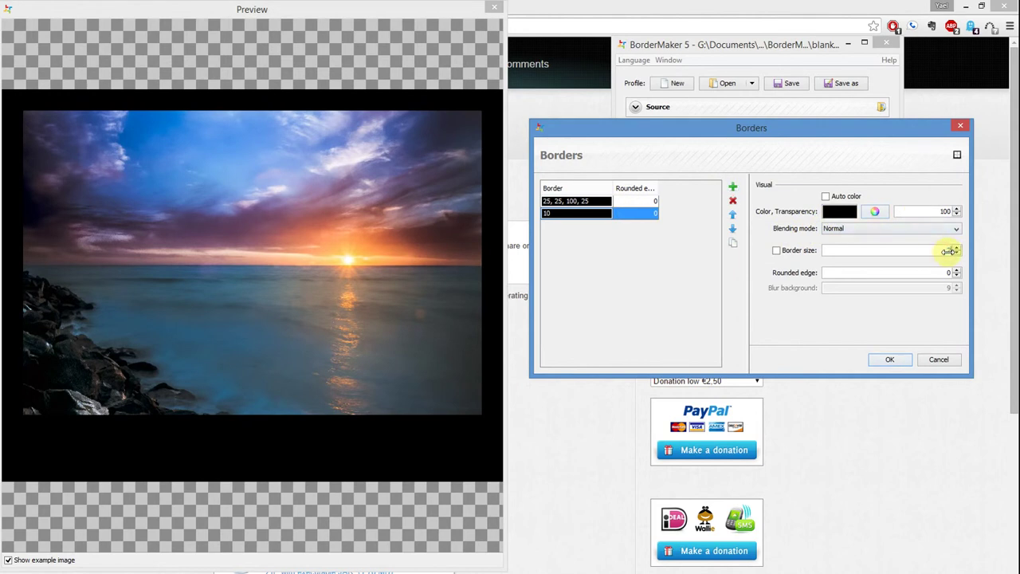
{"action": "scroll", "coordinate": [949, 251], "scroll_direction": "down", "scroll_amount": 8}
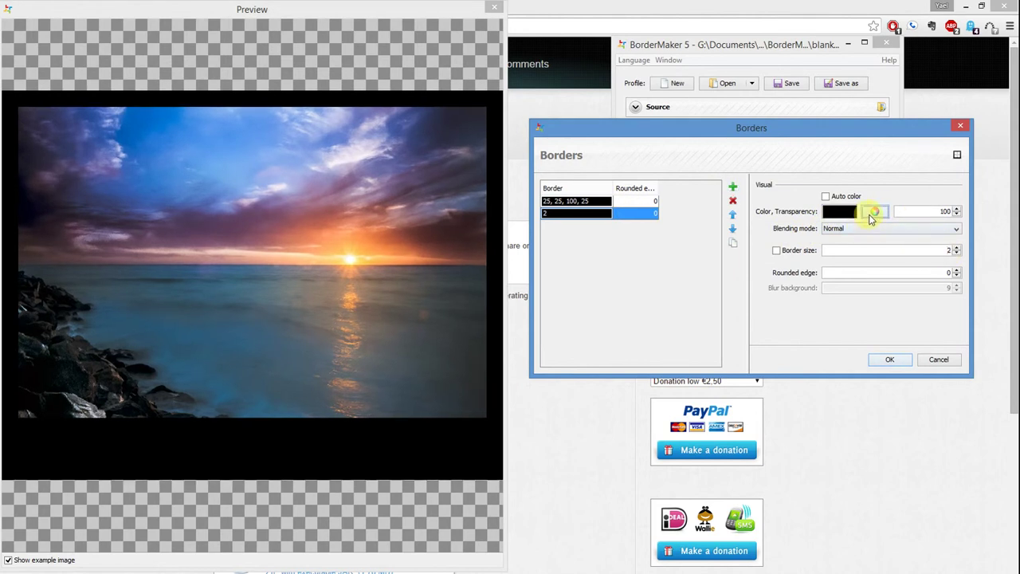
- Color the size 2 border white and try moving it ahead of the first border in the stacking order
{"action": "left_click", "coordinate": [872, 215]}
{"action": "left_click", "coordinate": [636, 139]}
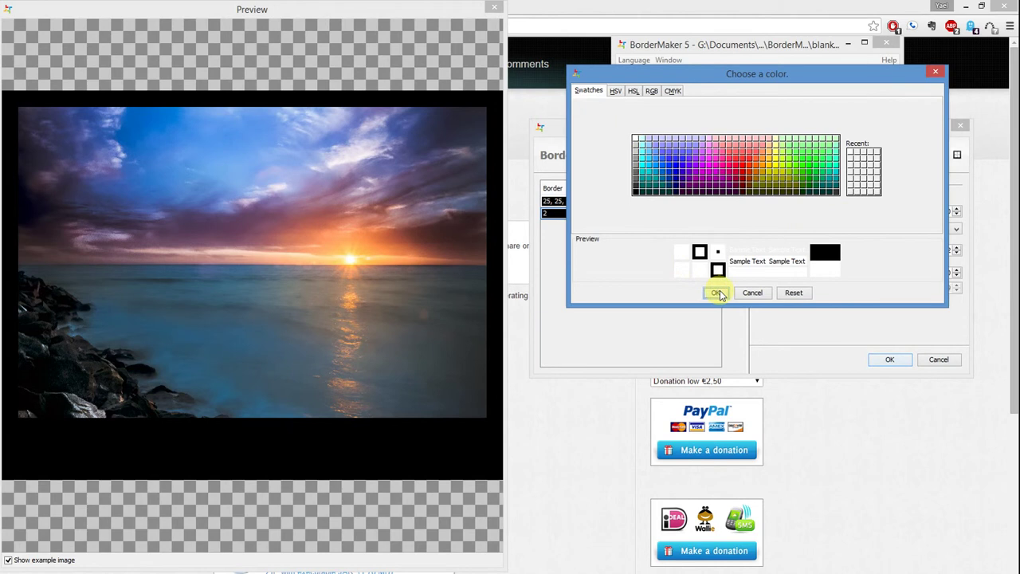
{"action": "left_click", "coordinate": [717, 293]}
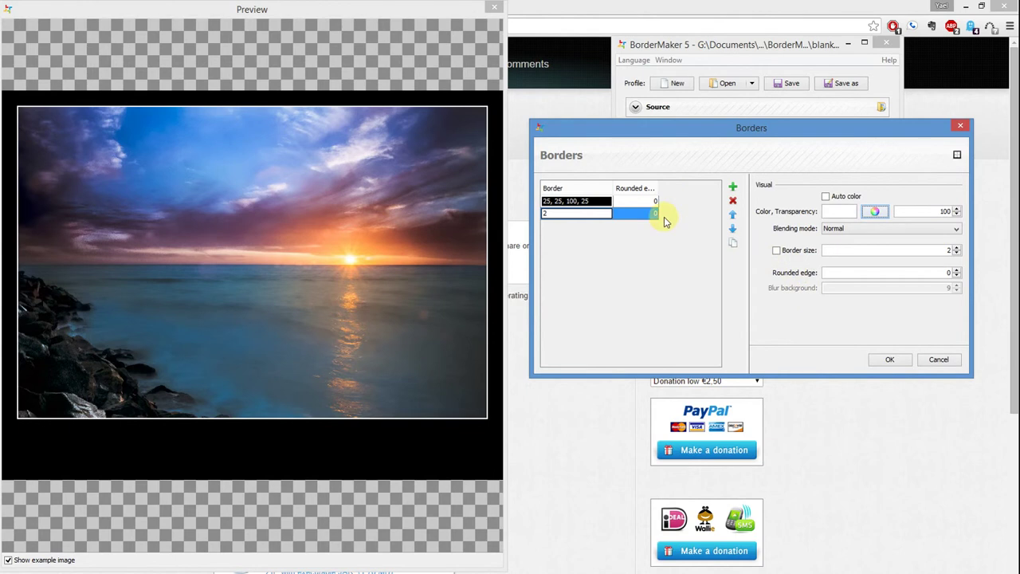
{"action": "left_click", "coordinate": [733, 217]}
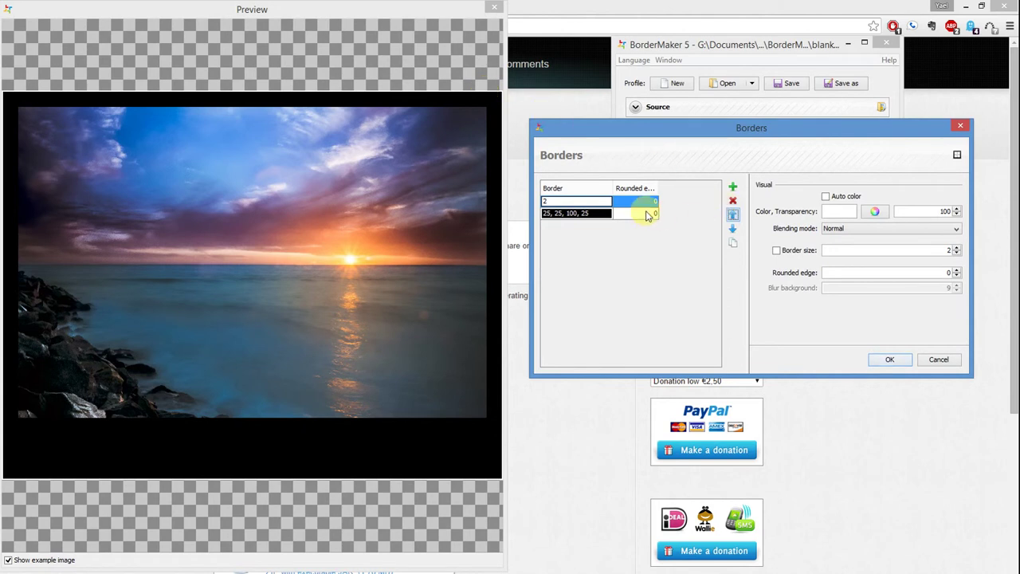
{"action": "left_click", "coordinate": [733, 230]}
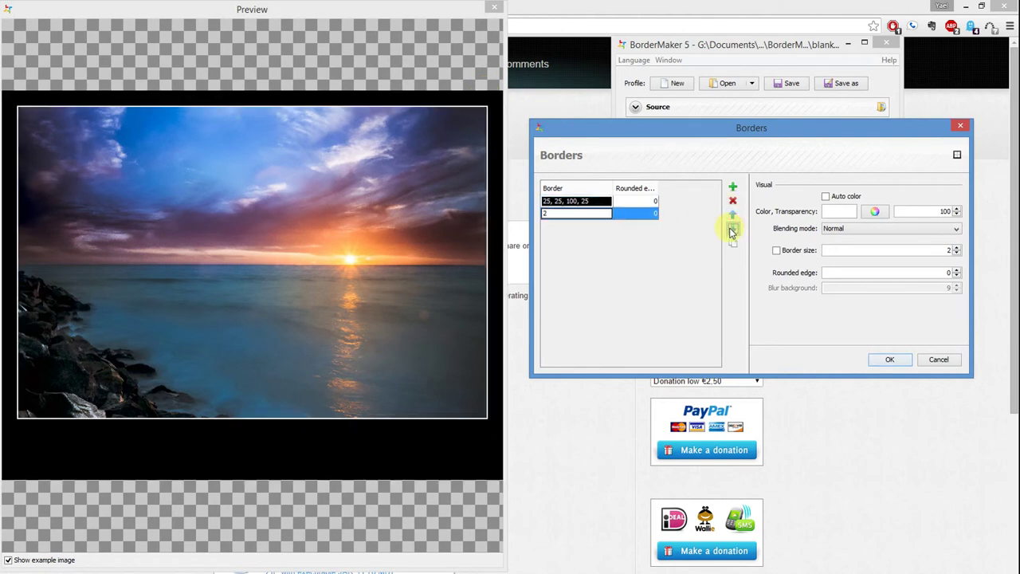
- Add a third border with a size of 50 and the Saturation blending mode
{"action": "left_click", "coordinate": [732, 186]}
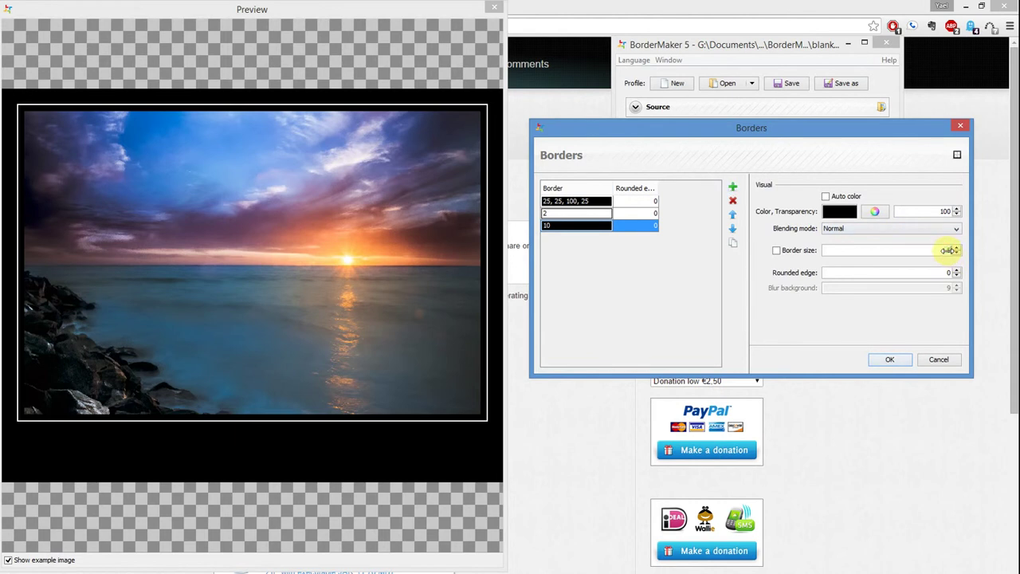
{"action": "scroll", "coordinate": [947, 251], "scroll_direction": "up", "scroll_amount": 4}
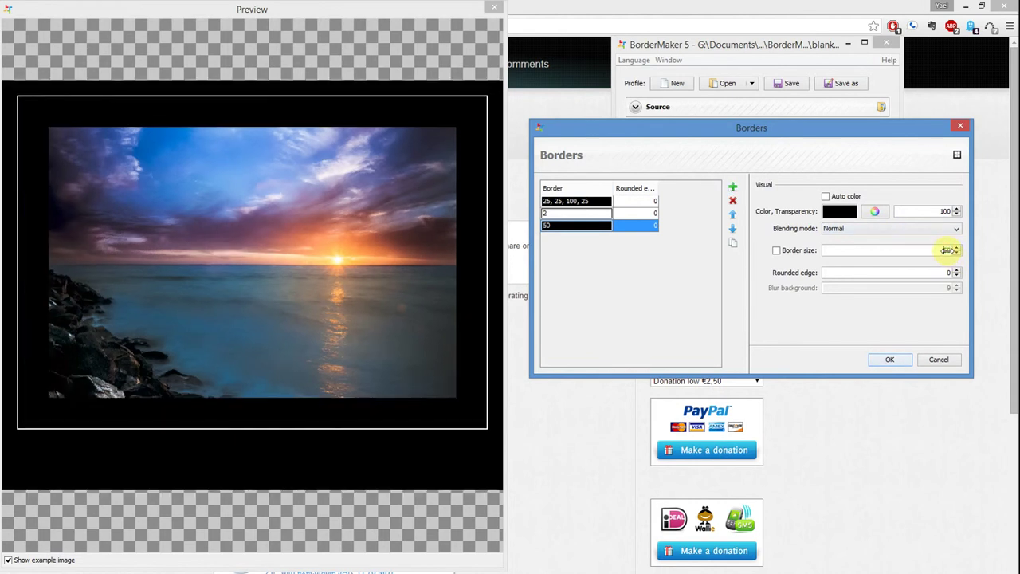
{"action": "left_click", "coordinate": [854, 230]}
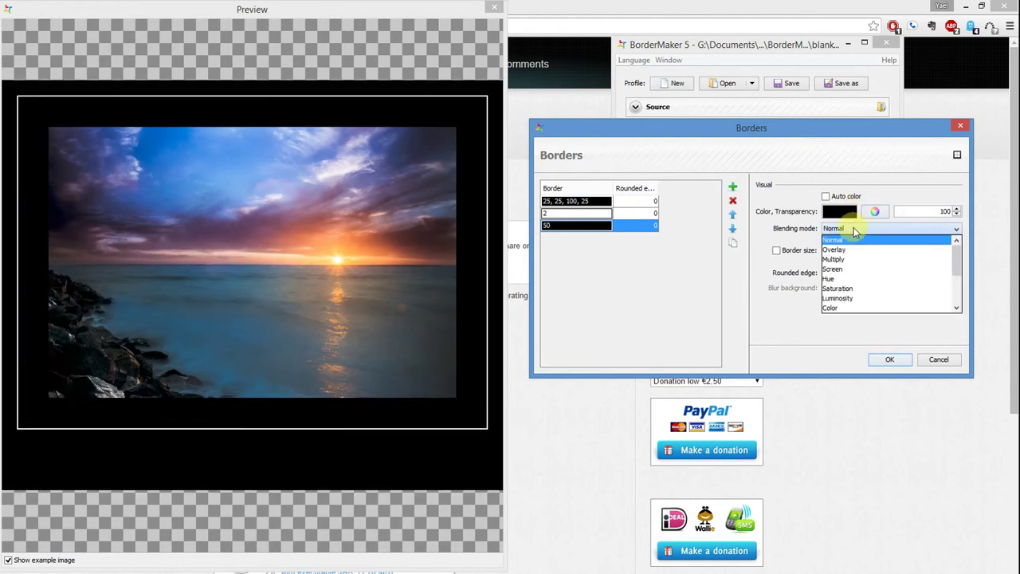
{"action": "left_click", "coordinate": [859, 290]}
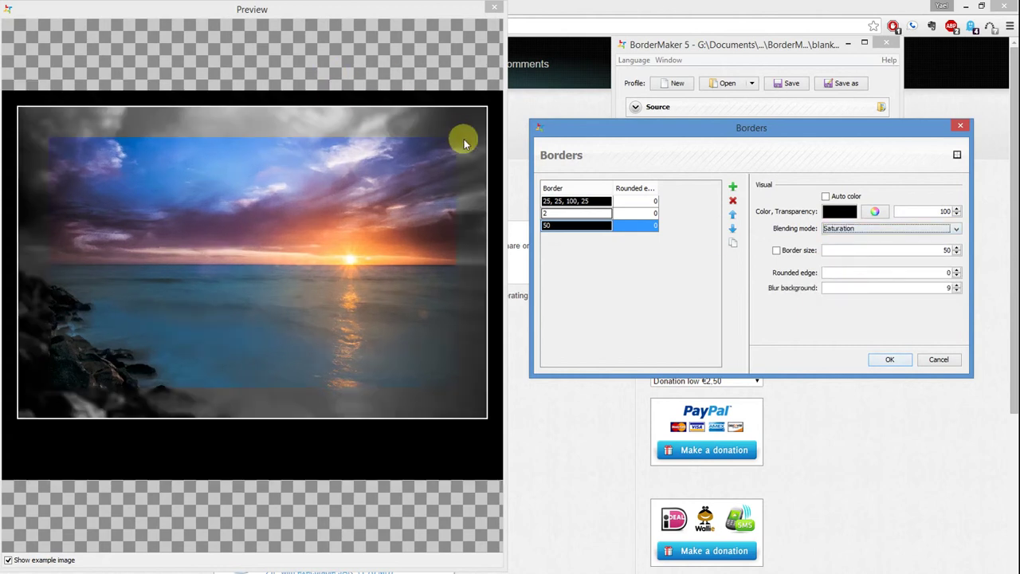
- Try a background blur of 0 on the Saturation border and return it to 9
{"action": "double_click", "coordinate": [949, 288]}
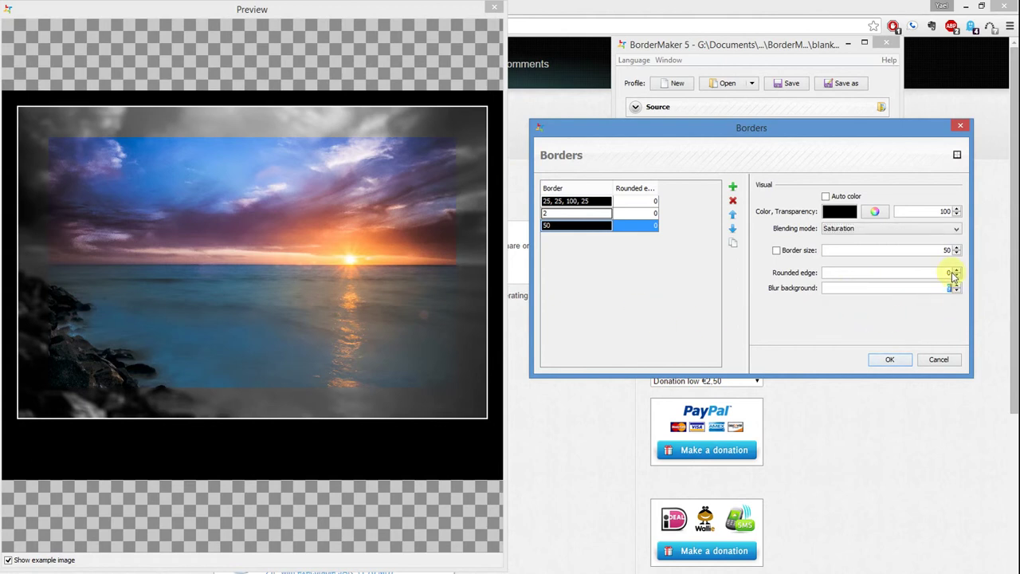
{"action": "type", "text": "0"}
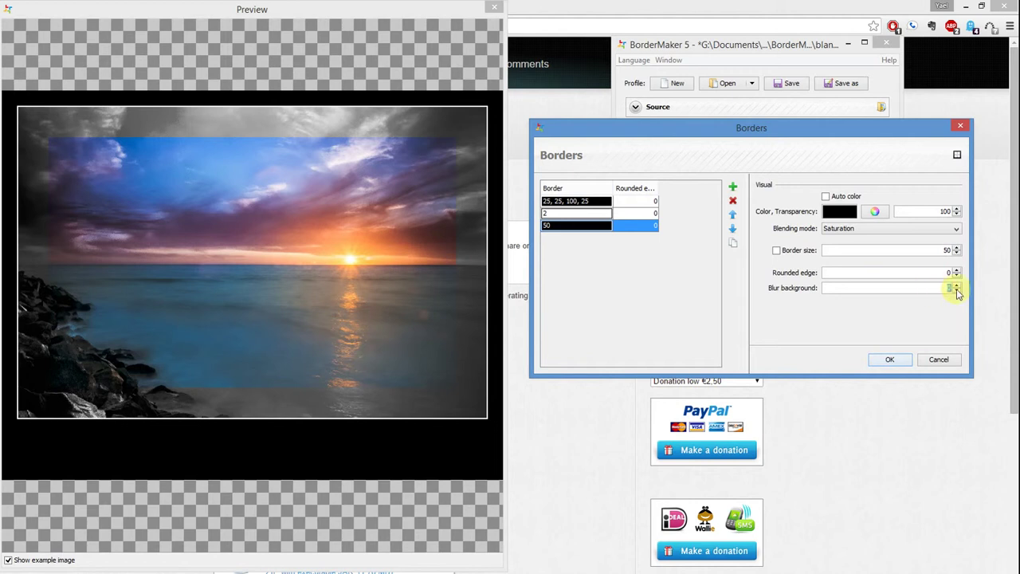
{"action": "mouse_move", "coordinate": [950, 288]}
{"action": "left_mouse_down"}
{"action": "mouse_move", "coordinate": [1002, 285]}
{"action": "mouse_move", "coordinate": [904, 288]}
{"action": "mouse_move", "coordinate": [1002, 291]}
{"action": "mouse_move", "coordinate": [884, 295]}
{"action": "mouse_move", "coordinate": [943, 299]}
{"action": "left_mouse_up"}
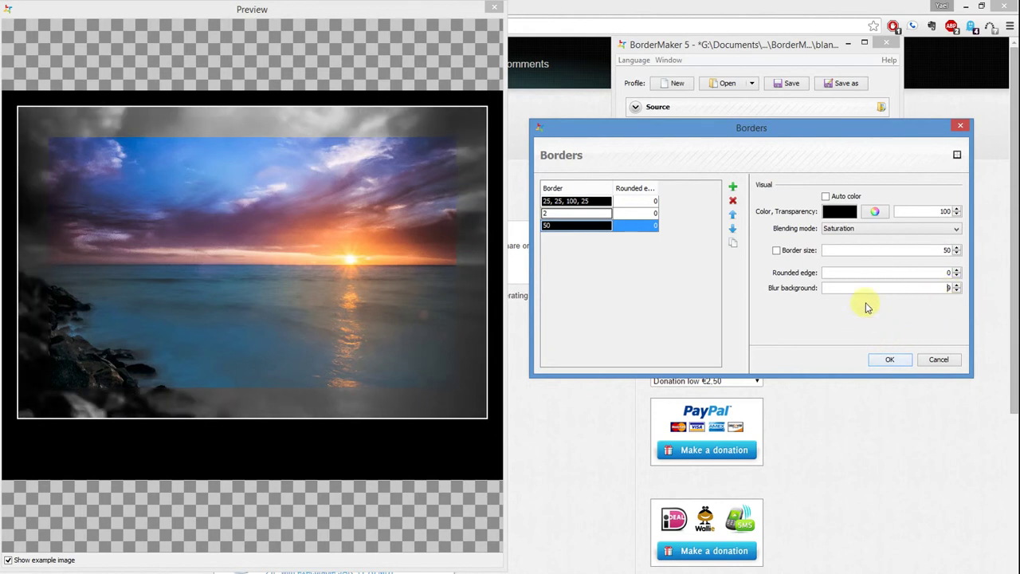
- Add a fourth border with a size of 1 and color it gray from the swatches
{"action": "left_click", "coordinate": [733, 188]}
{"action": "double_click", "coordinate": [940, 251]}
{"action": "key", "text": "BackSpace"}
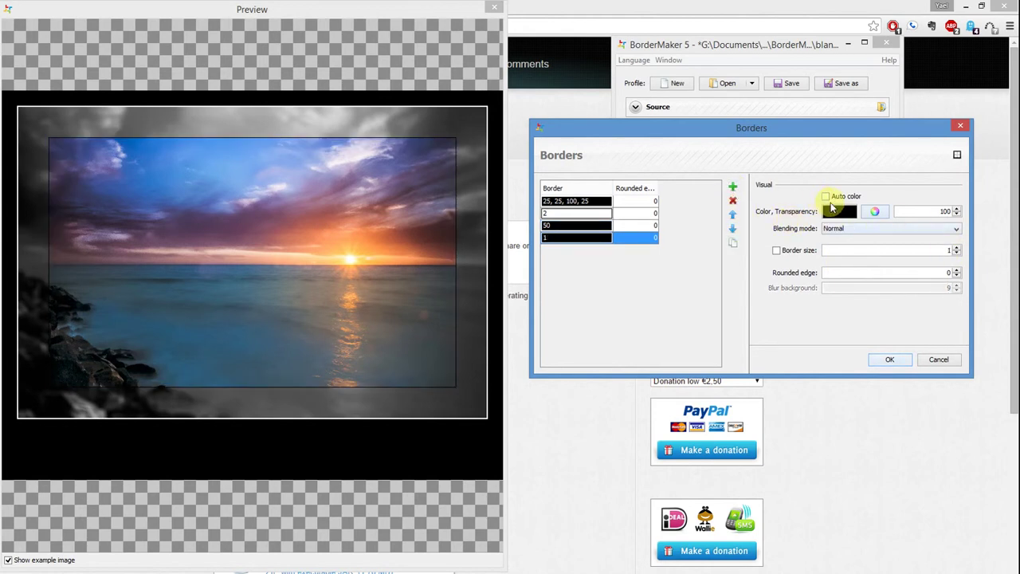
{"action": "left_click", "coordinate": [875, 211]}
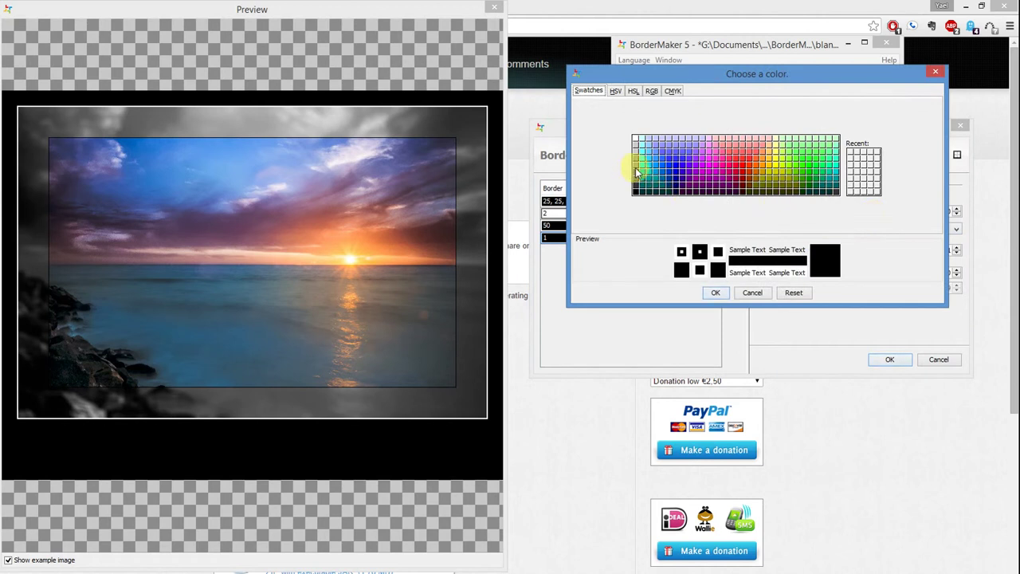
{"action": "left_click", "coordinate": [635, 165]}
{"action": "left_click", "coordinate": [713, 294]}
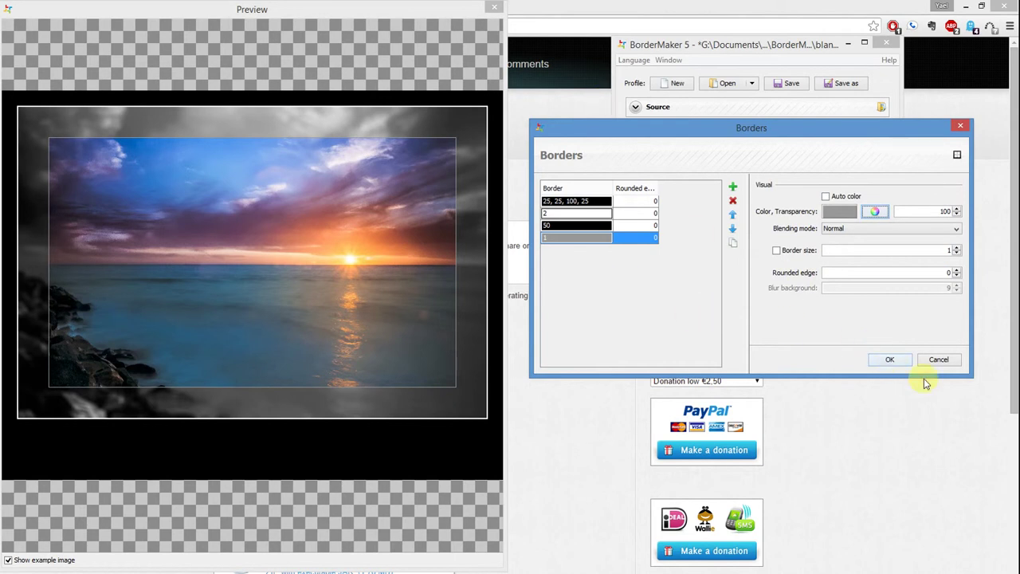
- Accept the four borders and check the bordered photo in a full preview
{"action": "left_click", "coordinate": [889, 361]}
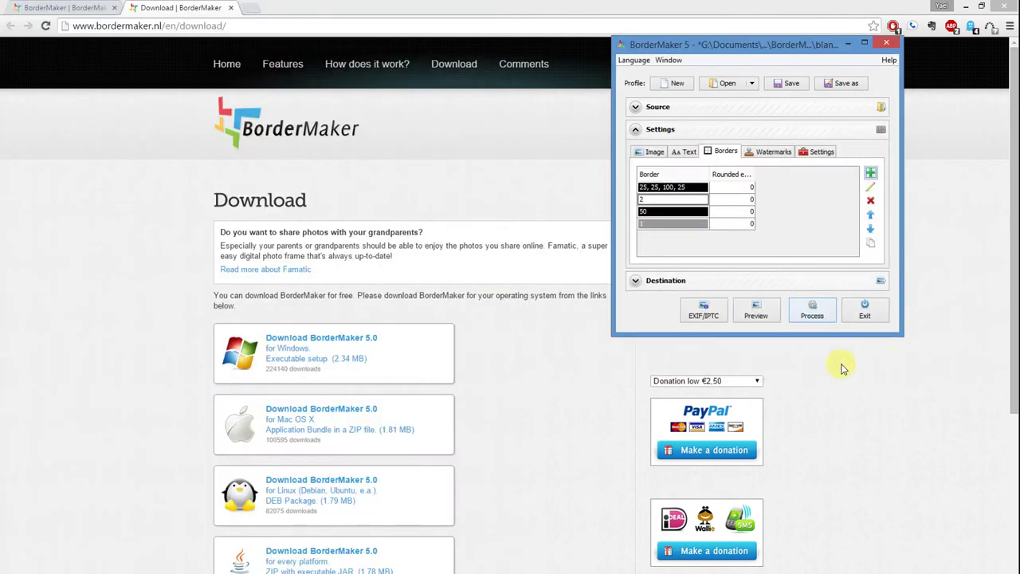
{"action": "left_click", "coordinate": [756, 315]}
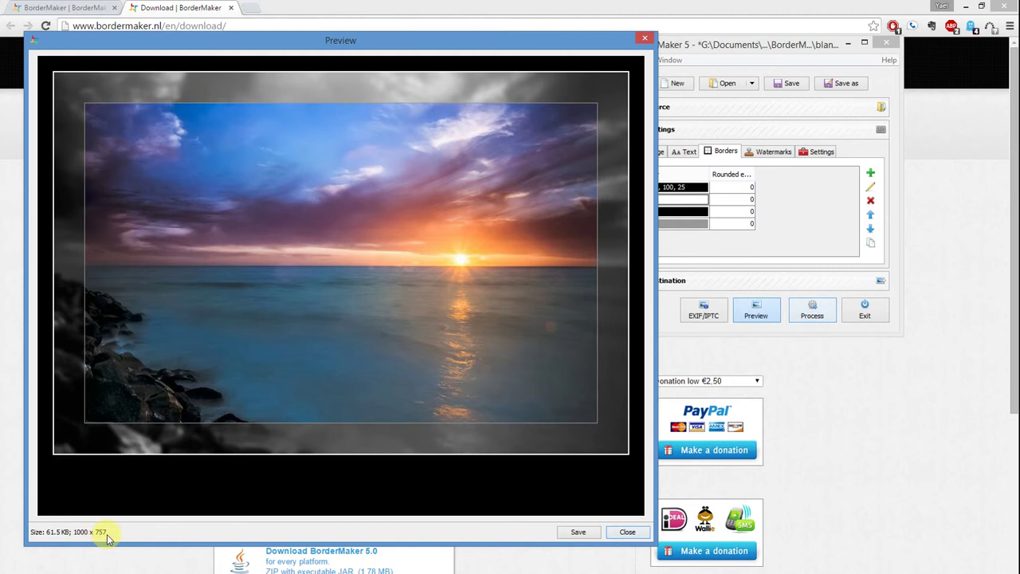
{"action": "left_click", "coordinate": [640, 38]}
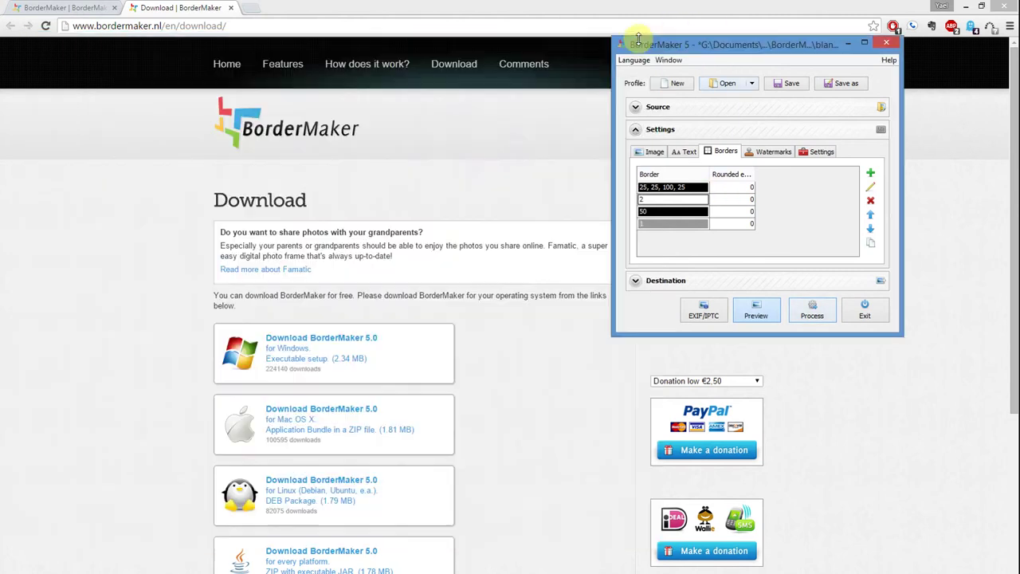
- Add a text entry to the profile and enter the photographer's full name as its content
{"action": "left_click", "coordinate": [686, 153]}
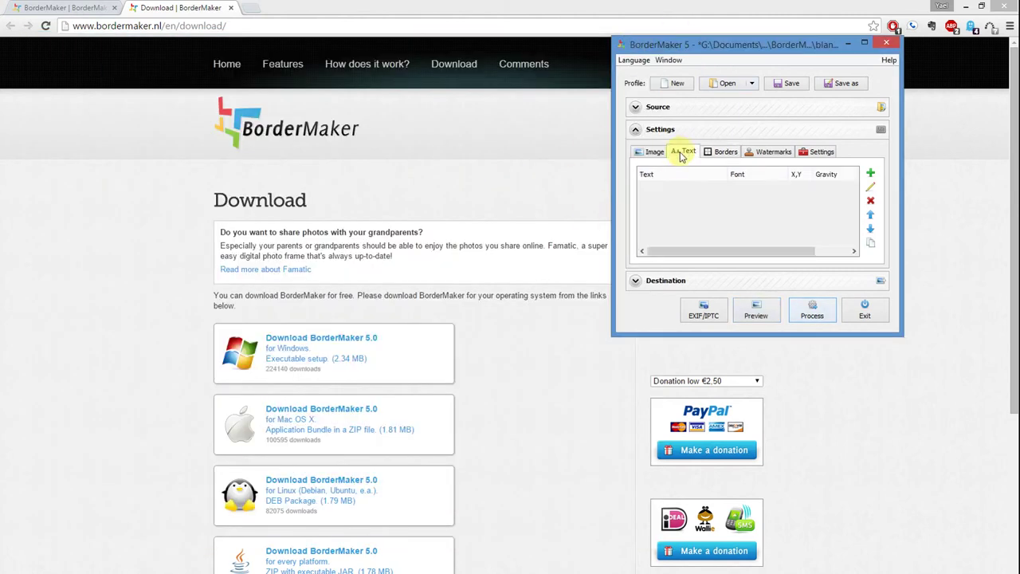
{"action": "left_click", "coordinate": [871, 175]}
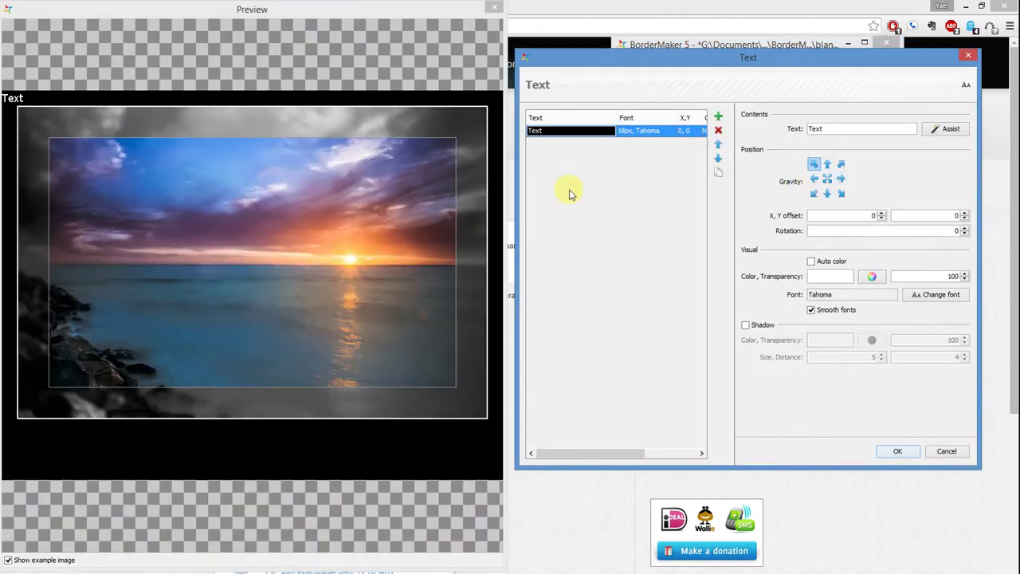
{"action": "left_click_drag", "start_coordinate": [829, 131], "coordinate": [754, 127]}
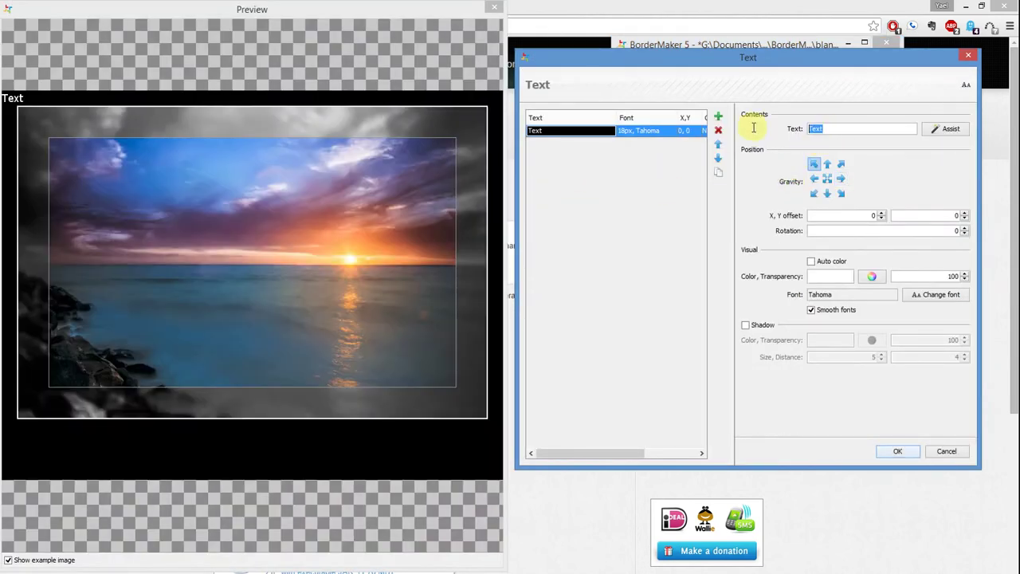
{"action": "type", "text": "Yael DeFaye"}
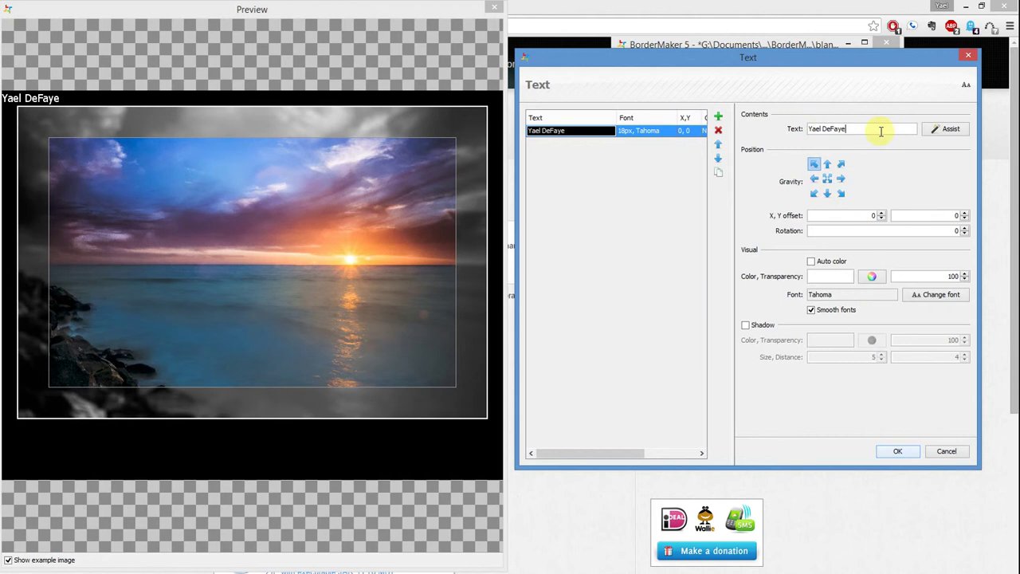
- Try the text's gravity at the image's edges, corners and center, ending back at the upper-left corner
{"action": "left_click", "coordinate": [828, 164]}
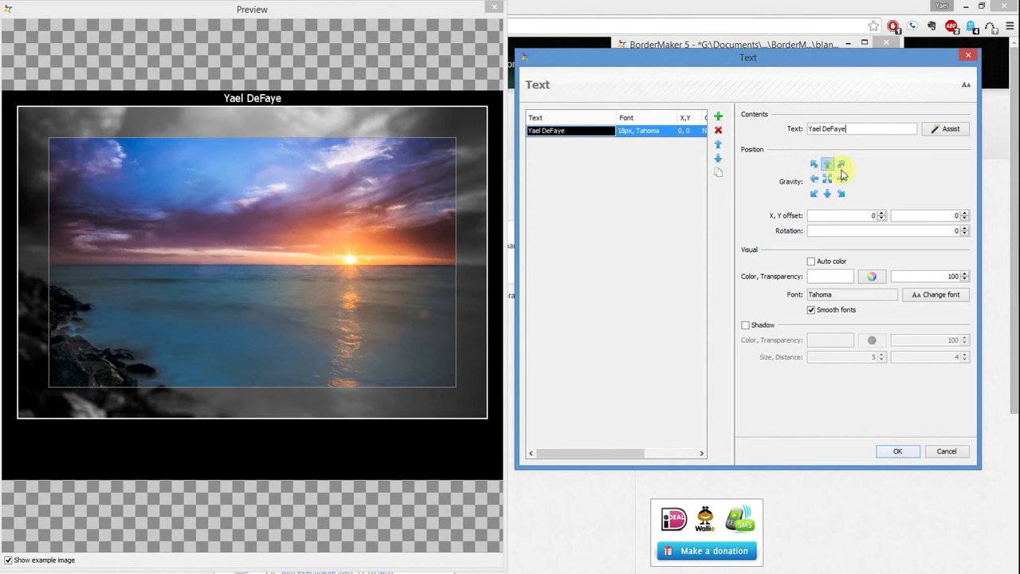
{"action": "left_click", "coordinate": [841, 164]}
{"action": "left_click", "coordinate": [843, 180]}
{"action": "left_click", "coordinate": [841, 193]}
{"action": "left_click", "coordinate": [814, 194]}
{"action": "left_click", "coordinate": [814, 179]}
{"action": "left_click", "coordinate": [827, 194]}
{"action": "left_click", "coordinate": [828, 183]}
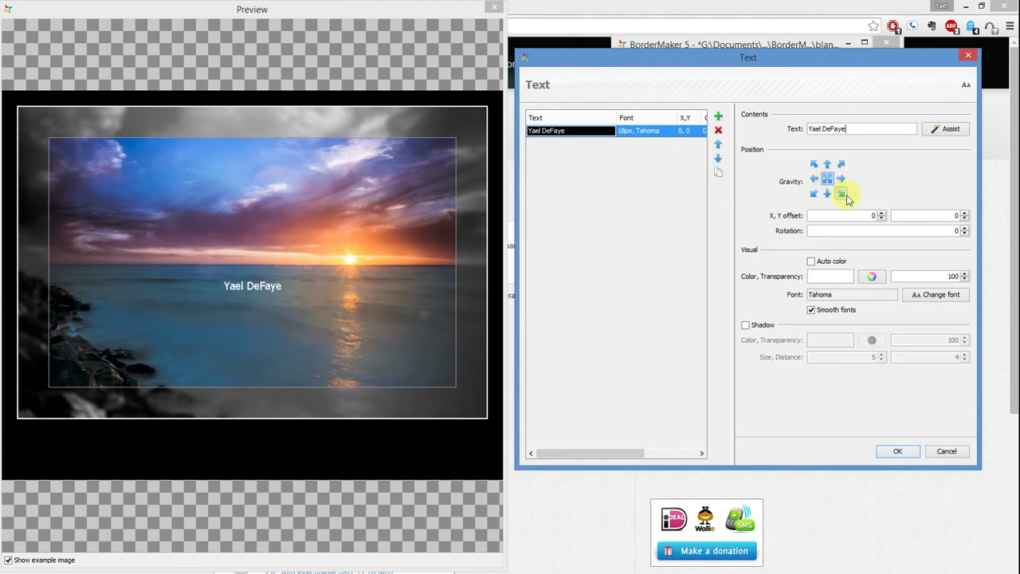
{"action": "left_click", "coordinate": [841, 193]}
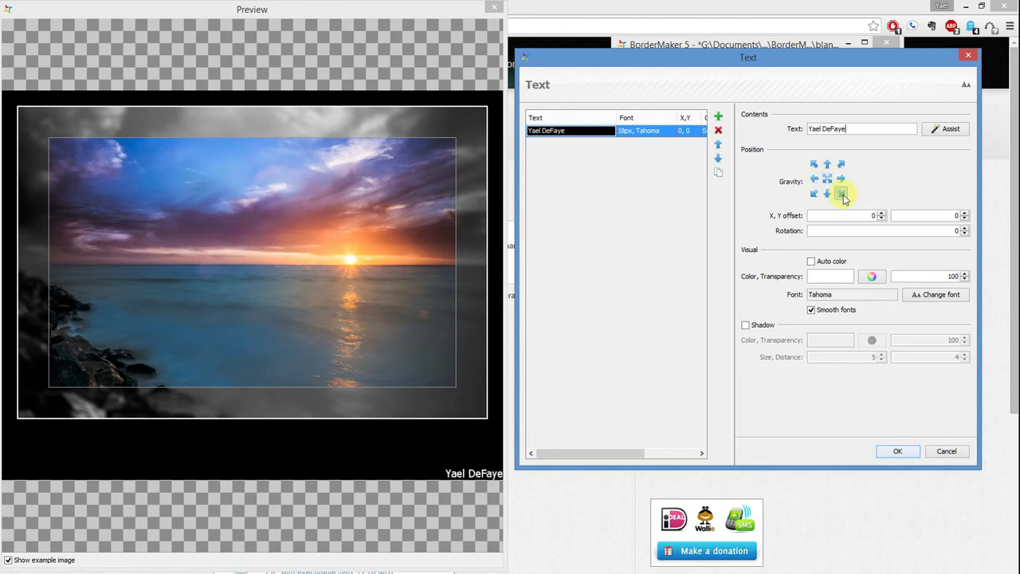
{"action": "left_click", "coordinate": [814, 164]}
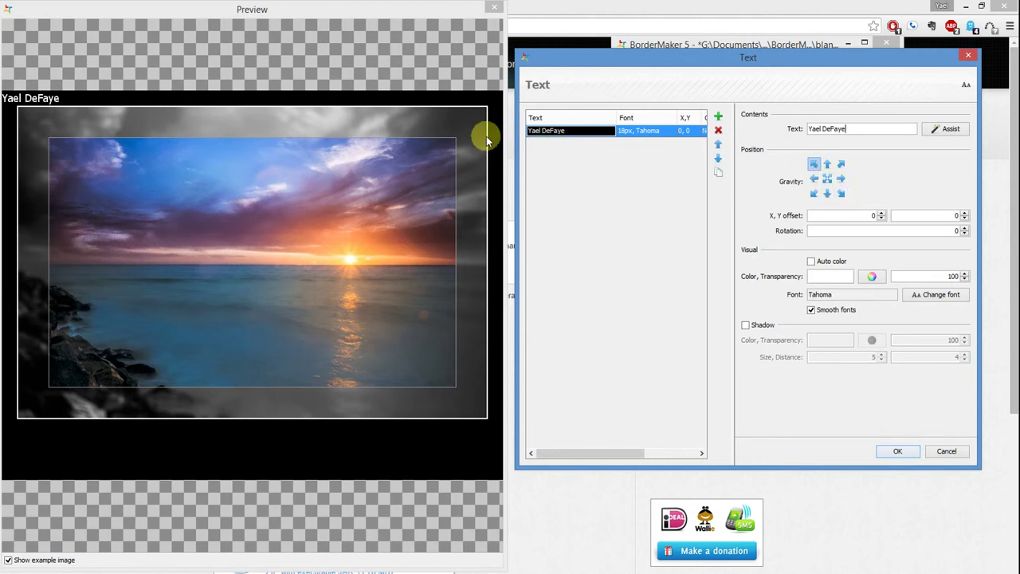
- Offset the text by X 81 and Y 76 into the photo's corner, and try automatic coloring on it
{"action": "left_click_drag", "start_coordinate": [874, 217], "coordinate": [998, 218]}
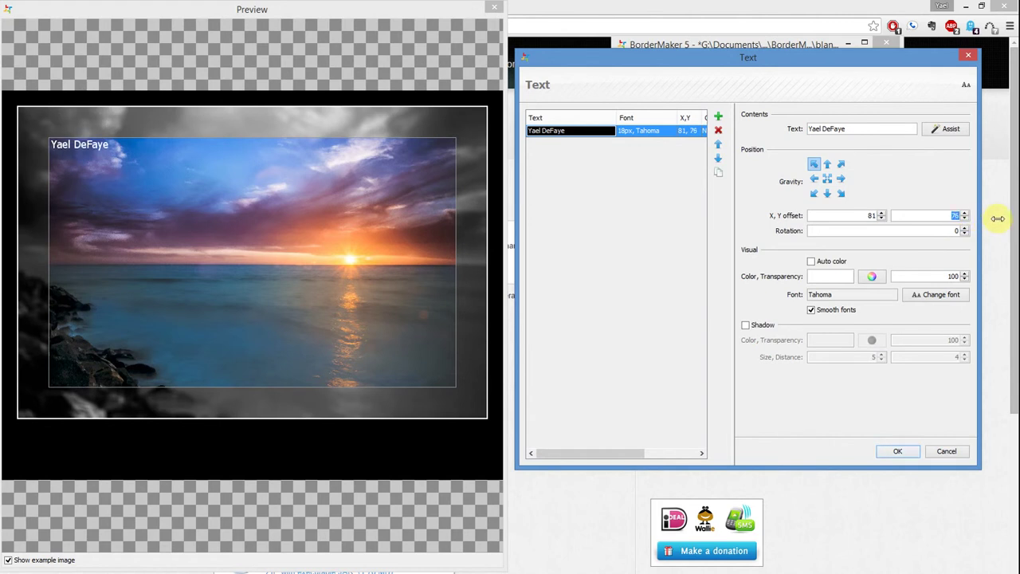
{"action": "left_click", "coordinate": [812, 262]}
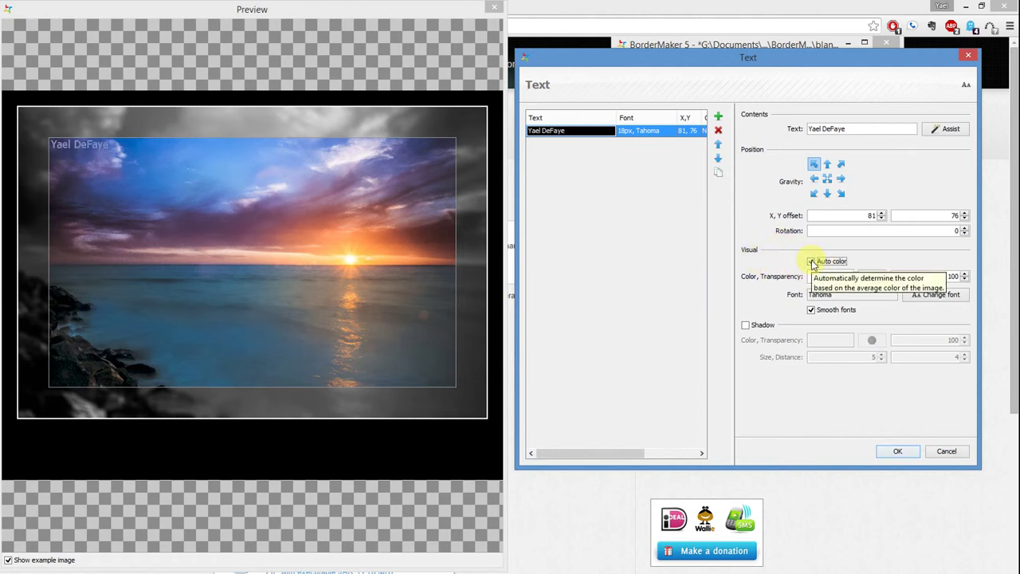
{"action": "left_click", "coordinate": [812, 263]}
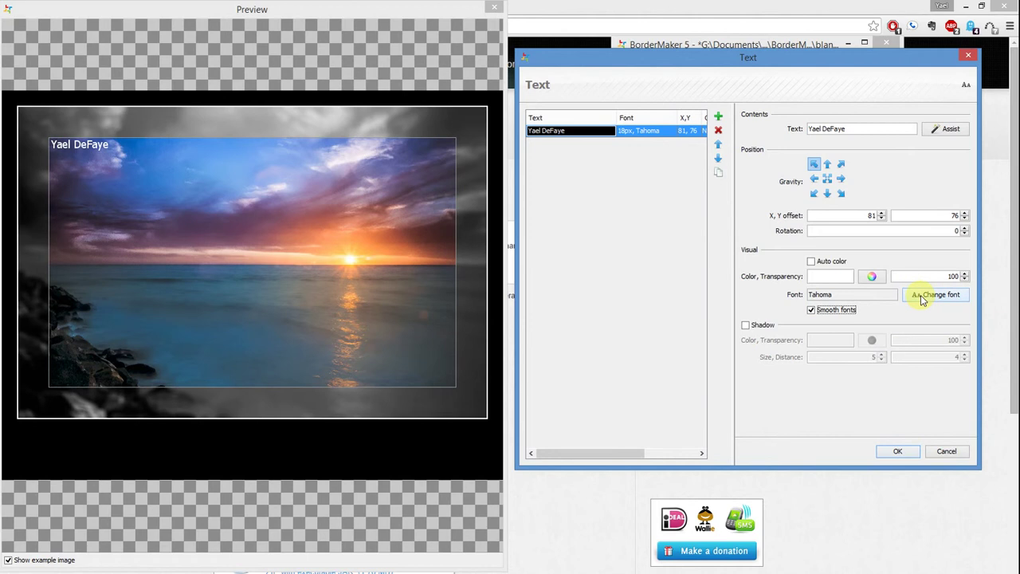
- Try the fonts Snowdrift, Splash Regular, Sprint SF, Sprocket BT and Snap ITC on the name text
{"action": "left_click", "coordinate": [922, 298]}
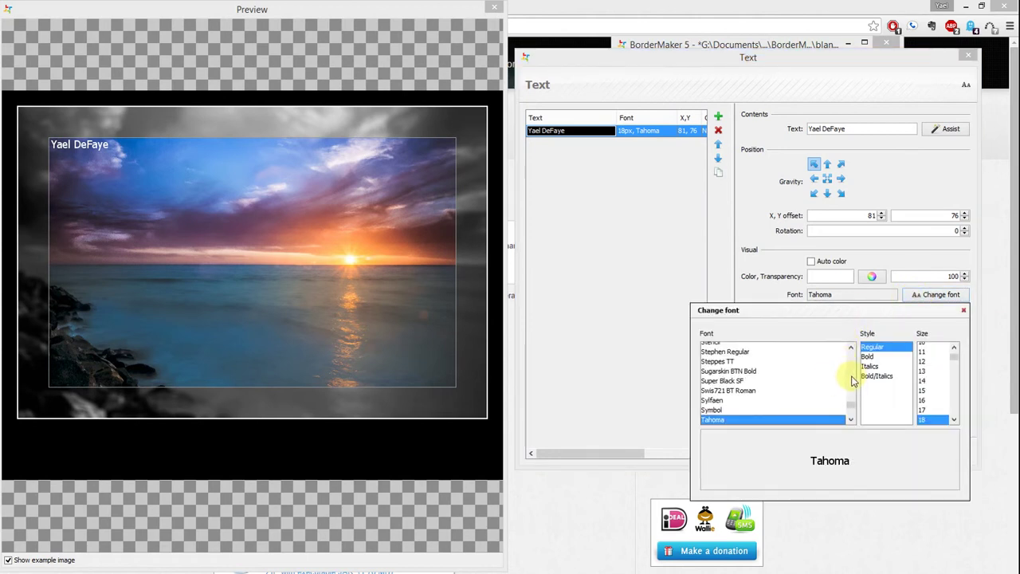
{"action": "scroll", "coordinate": [851, 377], "scroll_direction": "up", "scroll_amount": 3}
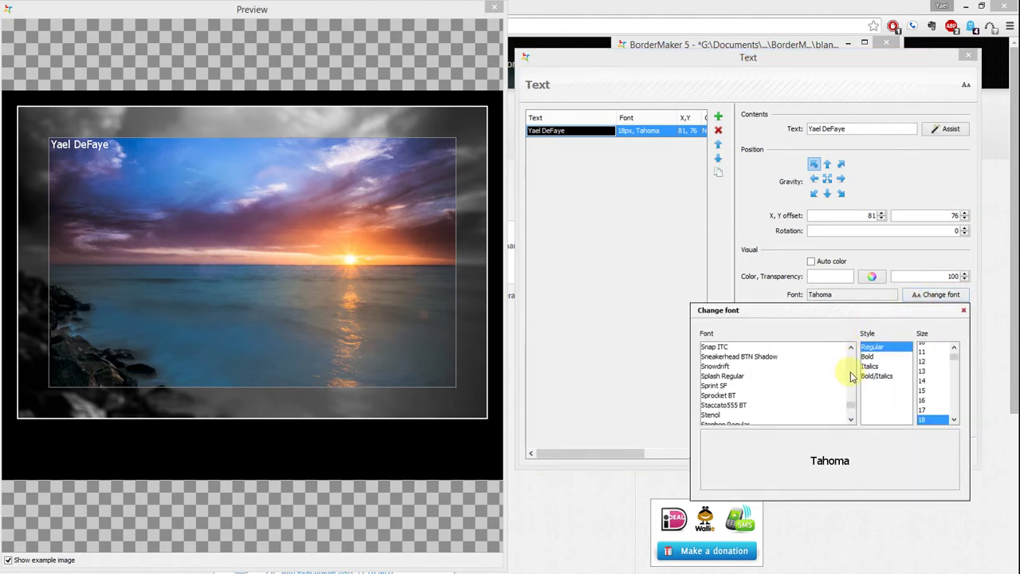
{"action": "left_click", "coordinate": [728, 367]}
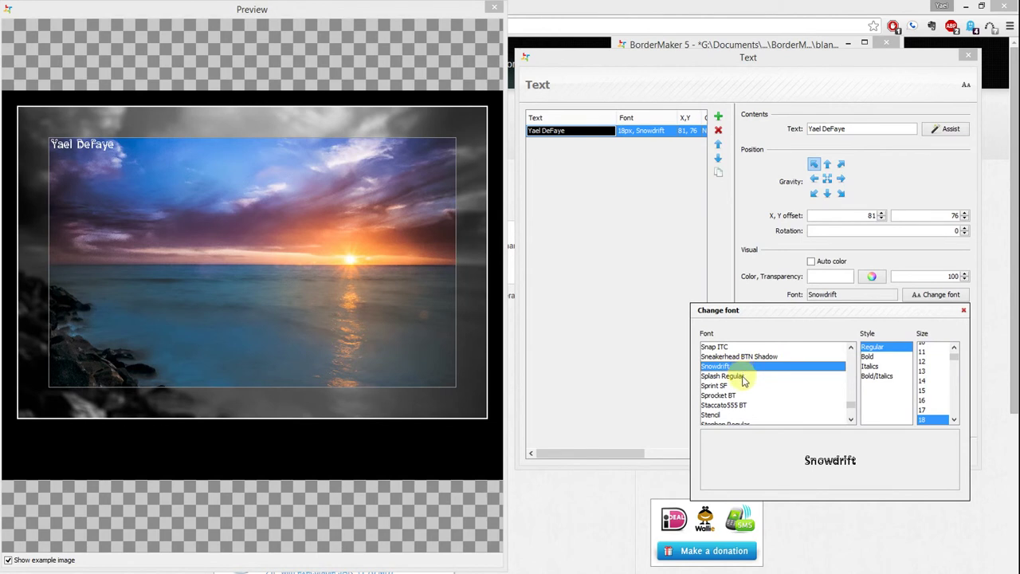
{"action": "left_click", "coordinate": [743, 376]}
{"action": "left_click", "coordinate": [743, 386]}
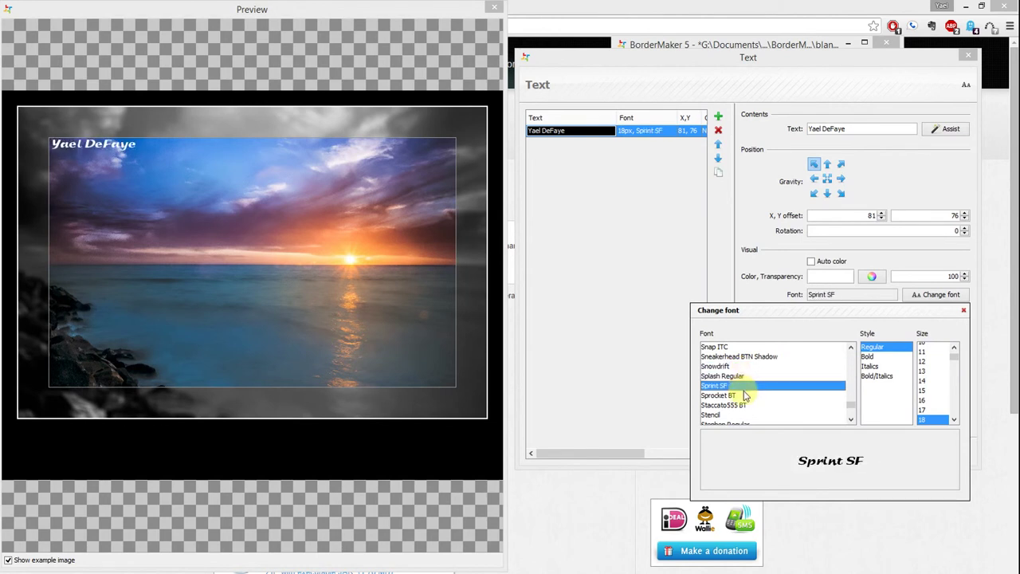
{"action": "left_click", "coordinate": [742, 397]}
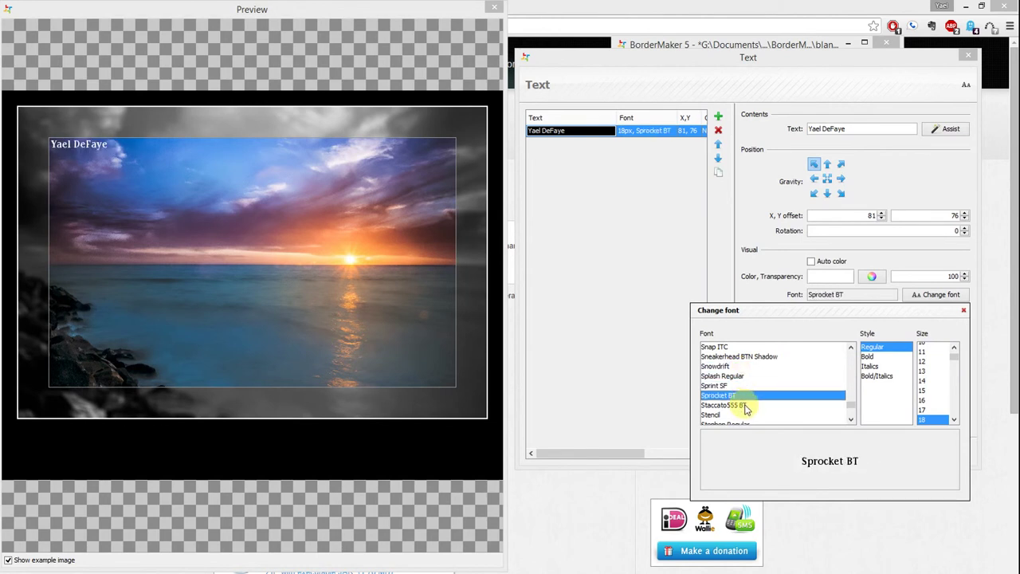
{"action": "left_click", "coordinate": [739, 347]}
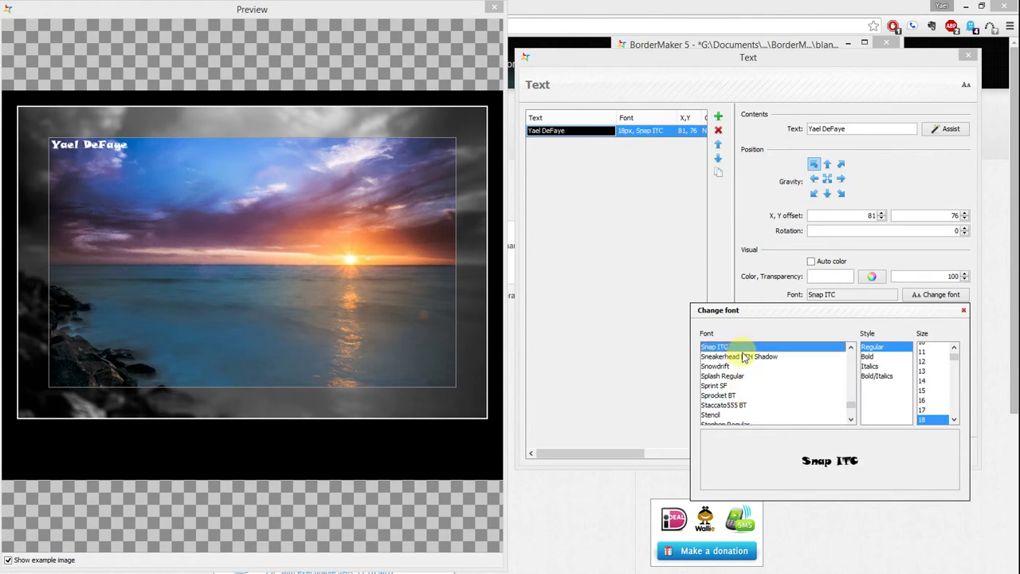
- Set the name text's font to Segoe UI Semibold
{"action": "scroll", "coordinate": [757, 371], "scroll_direction": "up", "scroll_amount": 2}
{"action": "left_click", "coordinate": [754, 376]}
{"action": "left_click", "coordinate": [749, 366]}
{"action": "scroll", "coordinate": [751, 365], "scroll_direction": "up", "scroll_amount": 5}
{"action": "scroll", "coordinate": [749, 365], "scroll_direction": "up", "scroll_amount": 6}
{"action": "left_click", "coordinate": [749, 365]}
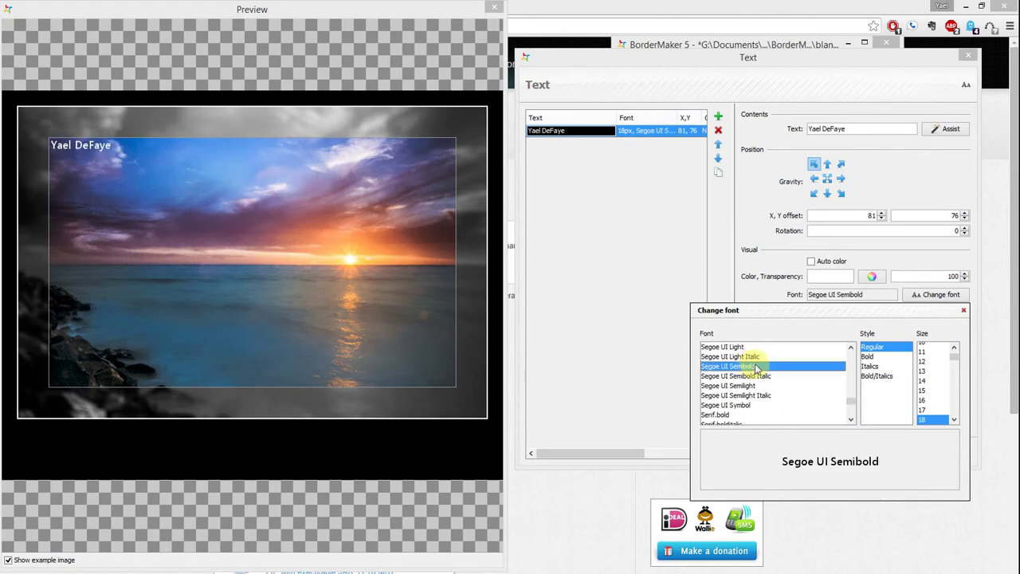
- Change the name text's font to Script MT Bold
{"action": "scroll", "coordinate": [772, 362], "scroll_direction": "up", "scroll_amount": 4}
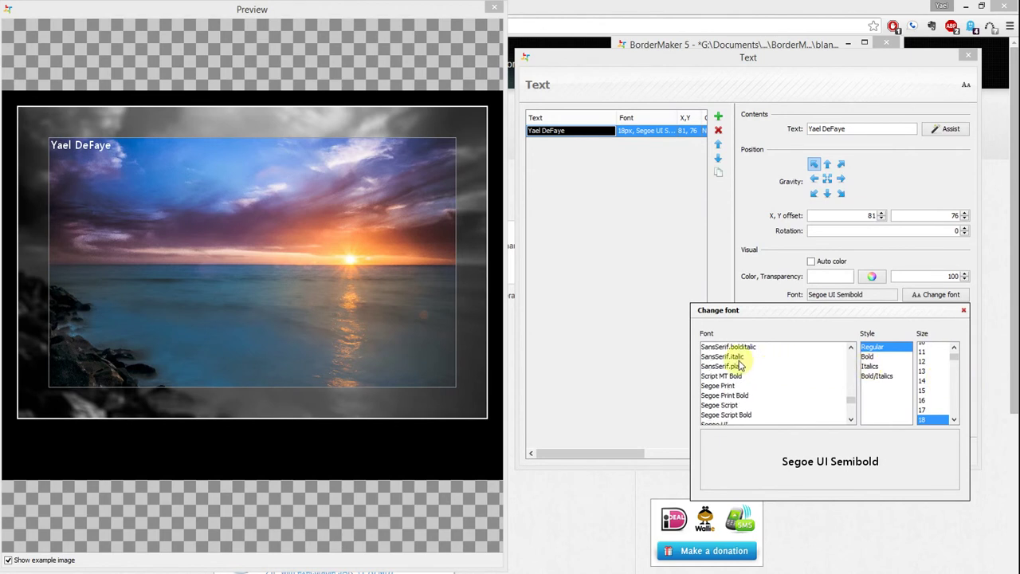
{"action": "left_click", "coordinate": [740, 377]}
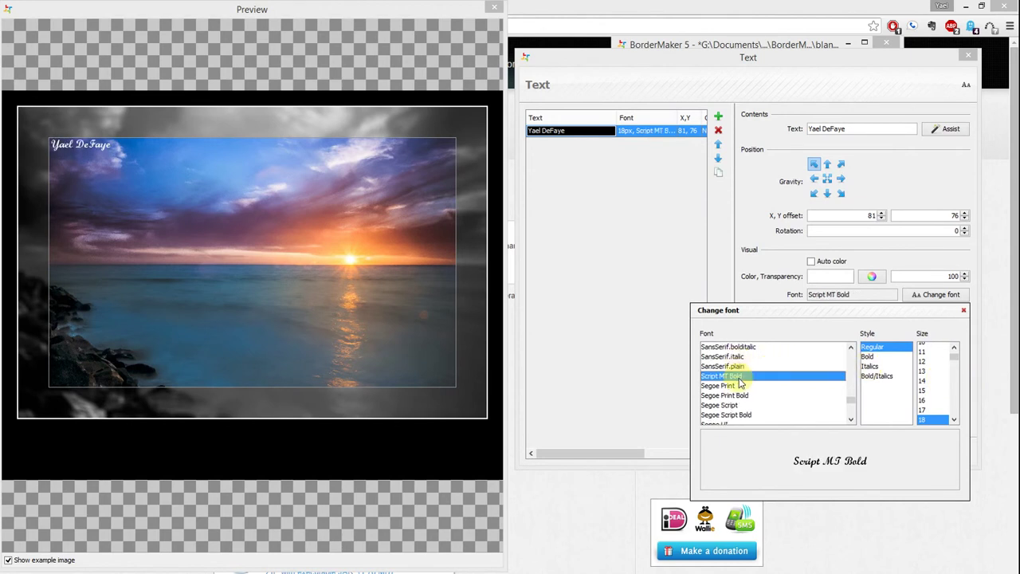
{"action": "left_click", "coordinate": [964, 310]}
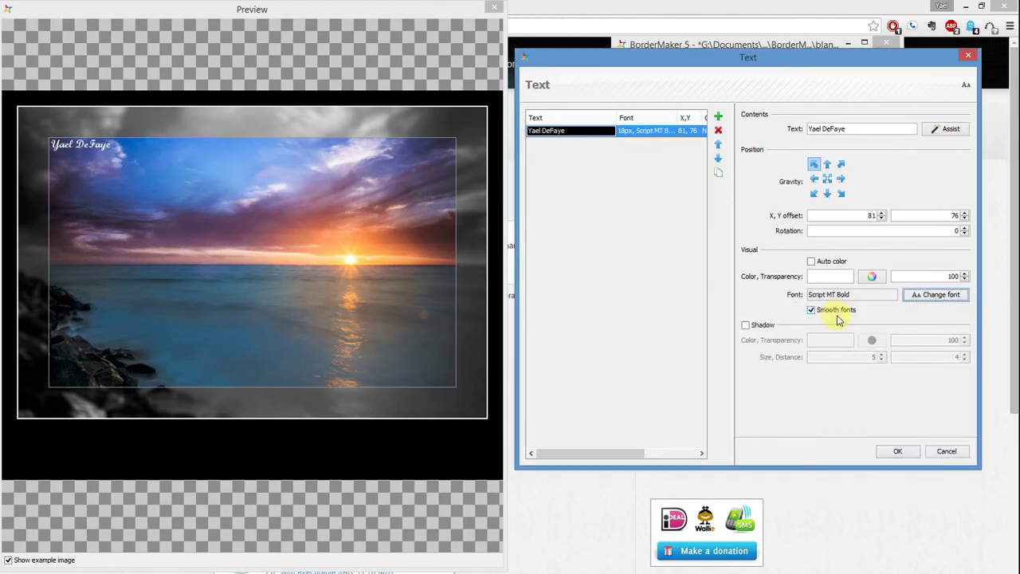
- Make the name text italic at size 22 and leave automatic coloring off after trying it
{"action": "left_click", "coordinate": [913, 295]}
{"action": "left_click", "coordinate": [872, 356]}
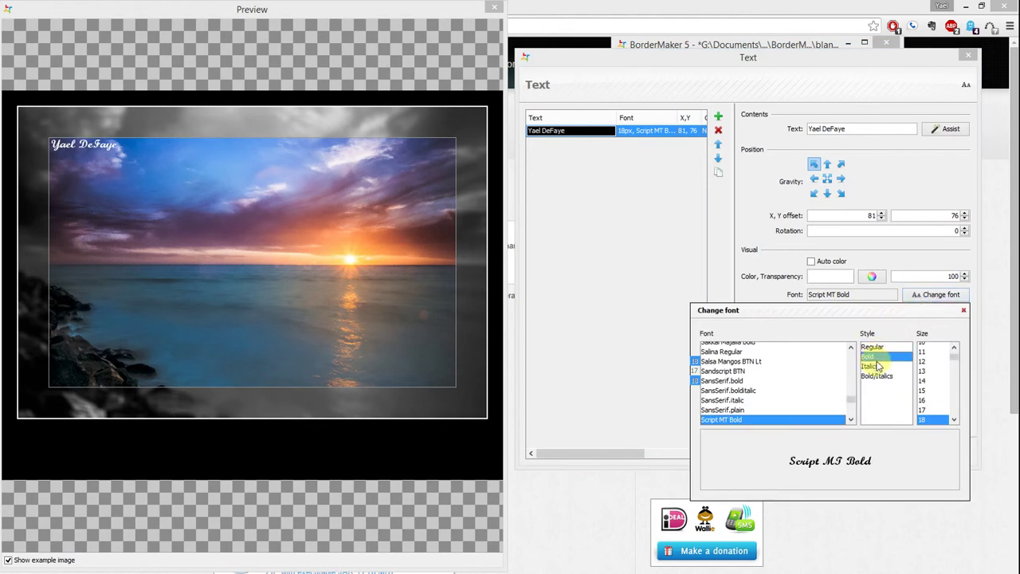
{"action": "left_click", "coordinate": [872, 366]}
{"action": "mouse_move", "coordinate": [953, 357]}
{"action": "left_mouse_down"}
{"action": "mouse_move", "coordinate": [955, 375]}
{"action": "mouse_move", "coordinate": [954, 358]}
{"action": "left_mouse_up"}
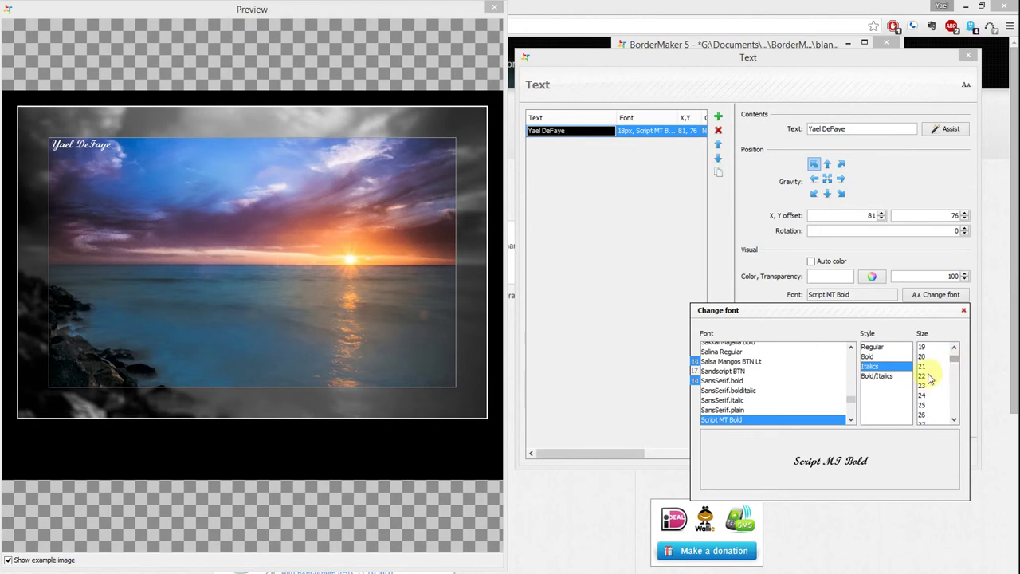
{"action": "left_click", "coordinate": [925, 376]}
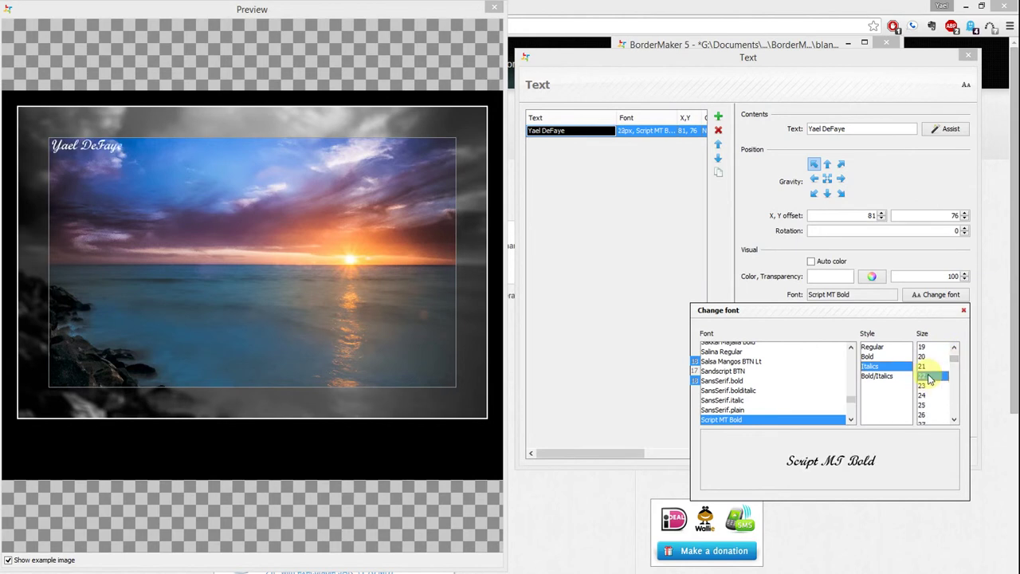
{"action": "left_click", "coordinate": [947, 263]}
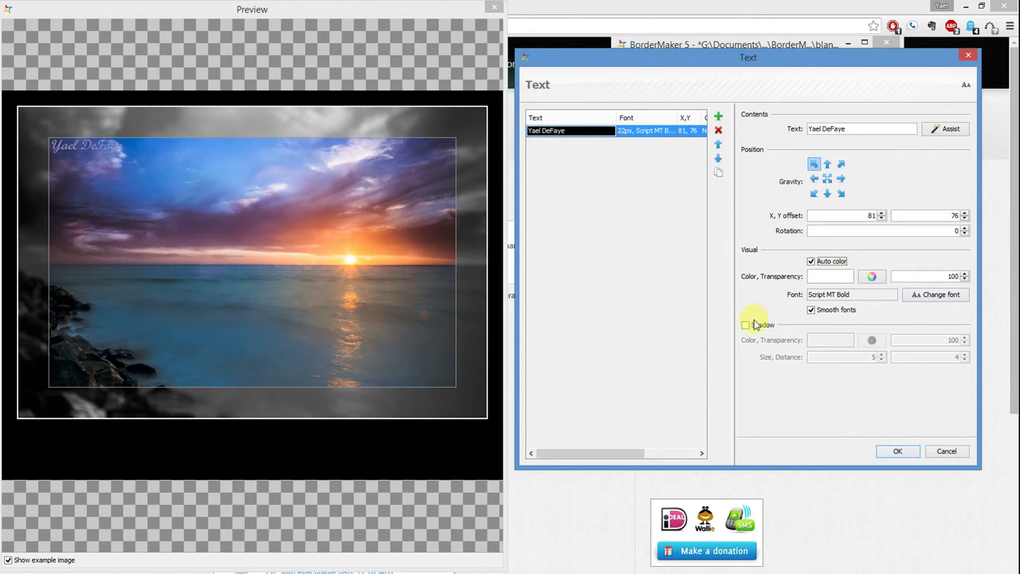
{"action": "left_click", "coordinate": [811, 265]}
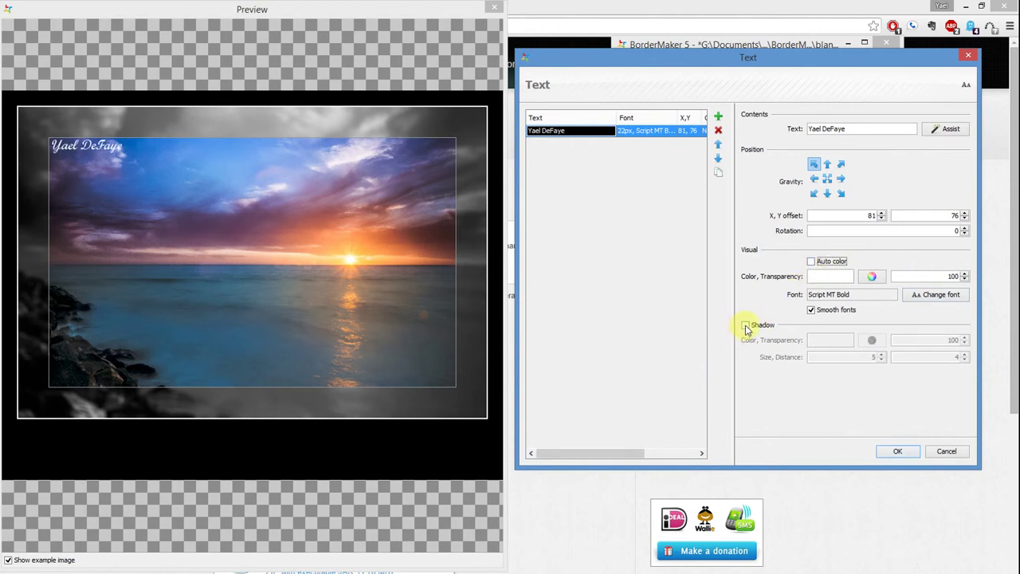
- Add a black shadow to the name text, try different size and distance values, and finish with size 4 and distance 6
{"action": "left_click", "coordinate": [746, 326]}
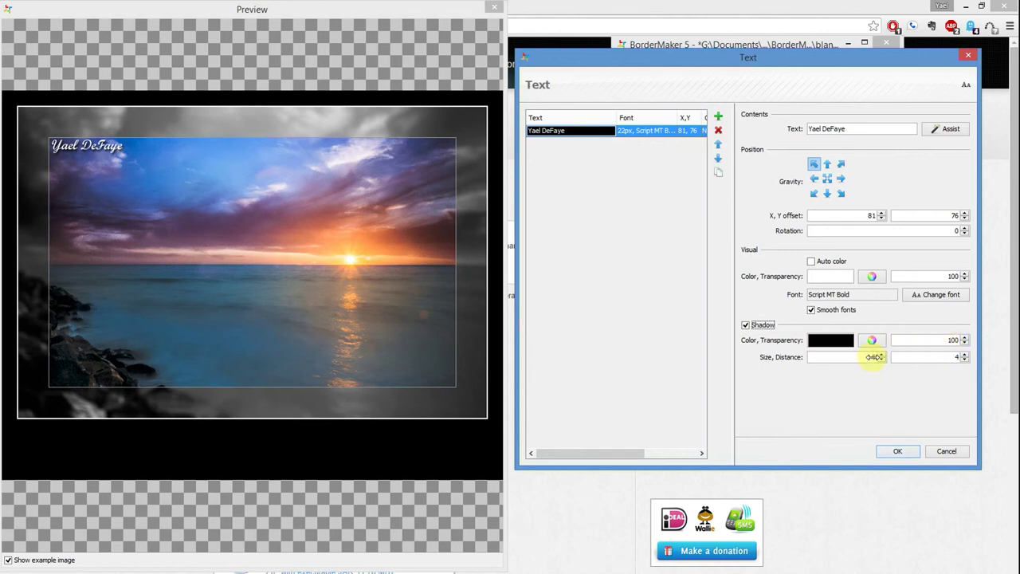
{"action": "mouse_move", "coordinate": [869, 357]}
{"action": "left_mouse_down"}
{"action": "mouse_move", "coordinate": [848, 355]}
{"action": "mouse_move", "coordinate": [890, 362]}
{"action": "mouse_move", "coordinate": [873, 359]}
{"action": "left_mouse_up"}
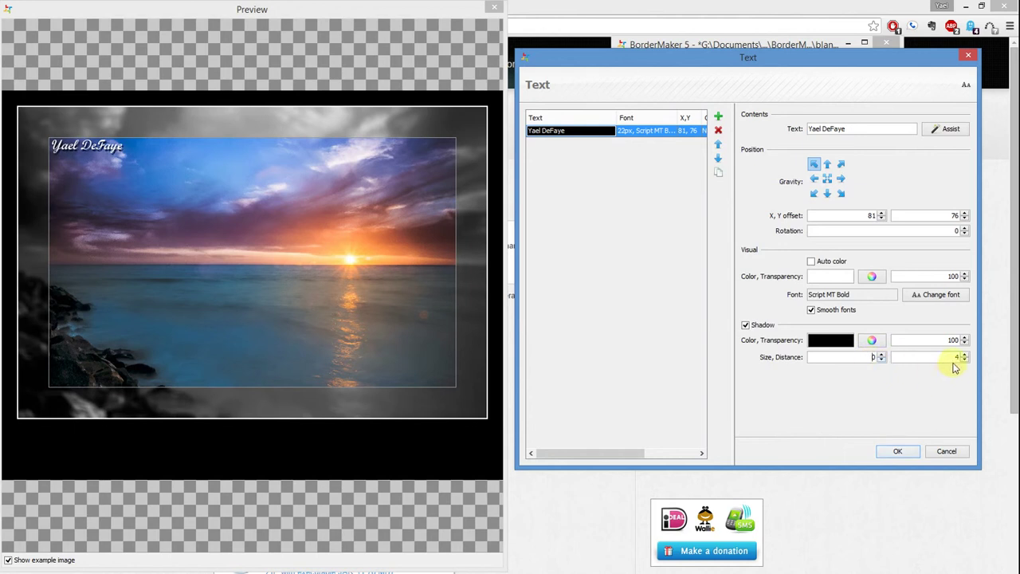
{"action": "mouse_move", "coordinate": [955, 357]}
{"action": "left_mouse_down"}
{"action": "mouse_move", "coordinate": [942, 358]}
{"action": "mouse_move", "coordinate": [953, 357]}
{"action": "left_mouse_up"}
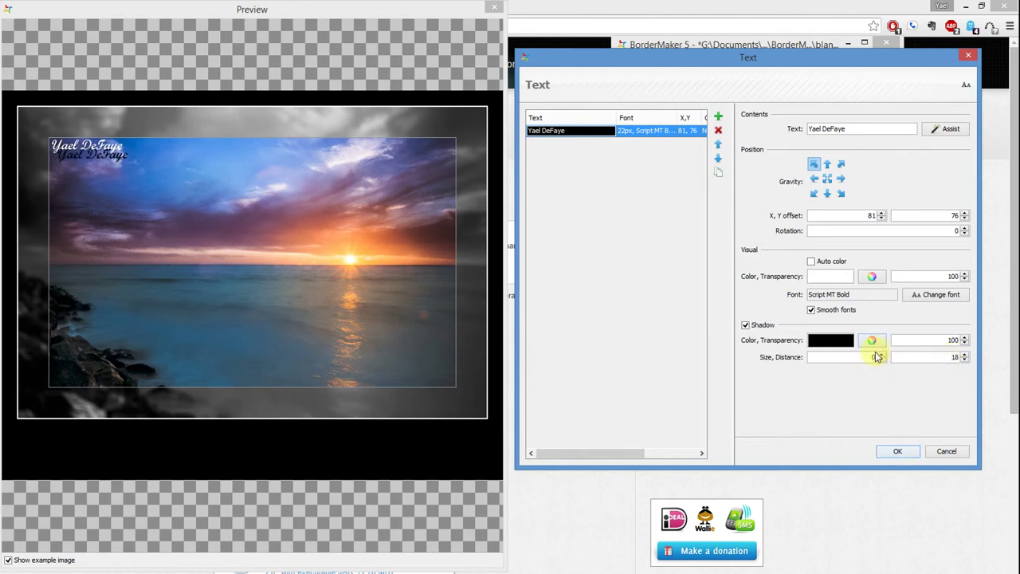
{"action": "left_click_drag", "start_coordinate": [872, 357], "coordinate": [879, 360]}
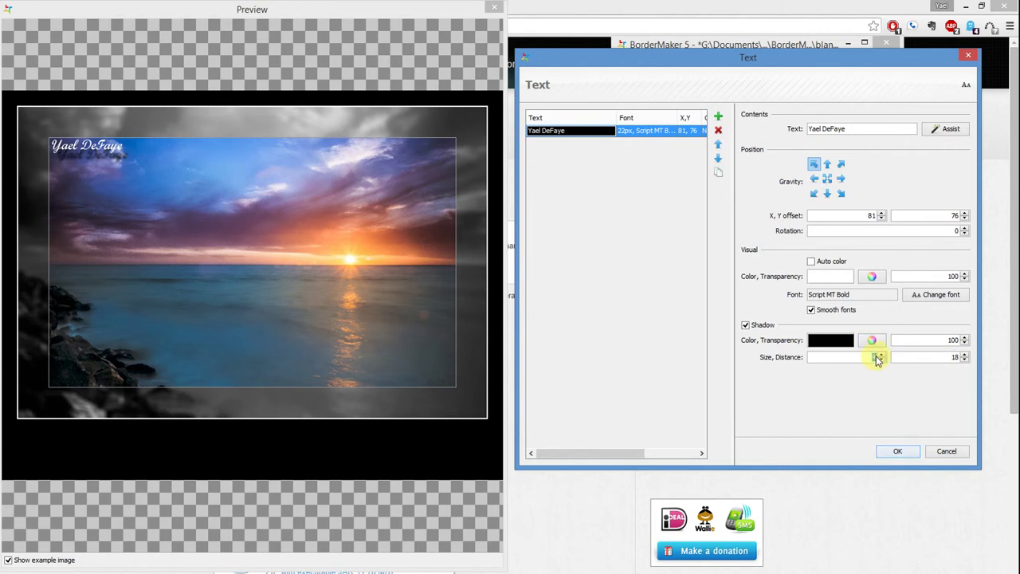
{"action": "left_click_drag", "start_coordinate": [949, 360], "coordinate": [941, 358]}
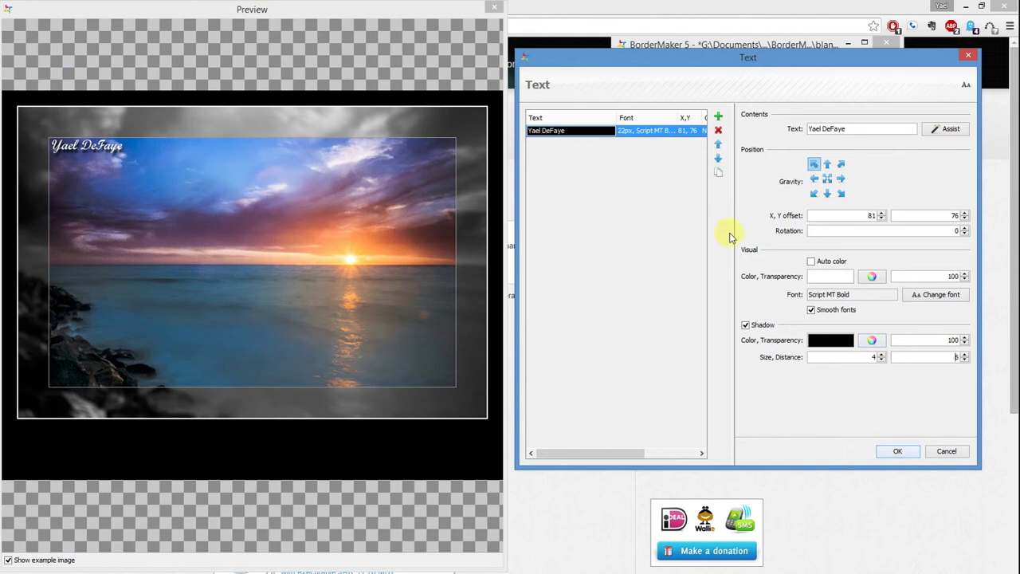
- Add a second text with South gravity and a Y offset of 5, containing only the camera Model metadata tag
{"action": "left_click", "coordinate": [717, 118]}
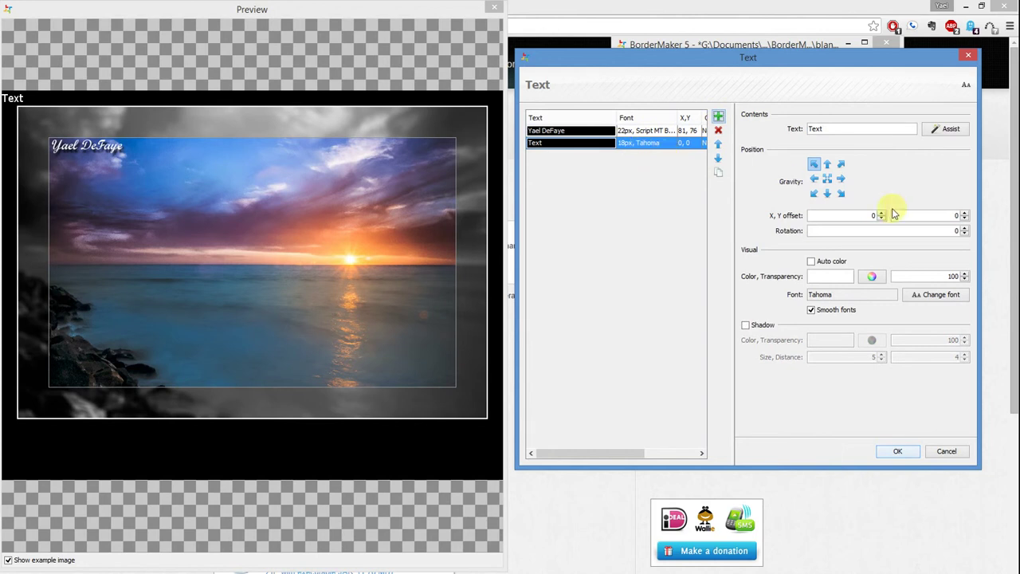
{"action": "left_click", "coordinate": [829, 194]}
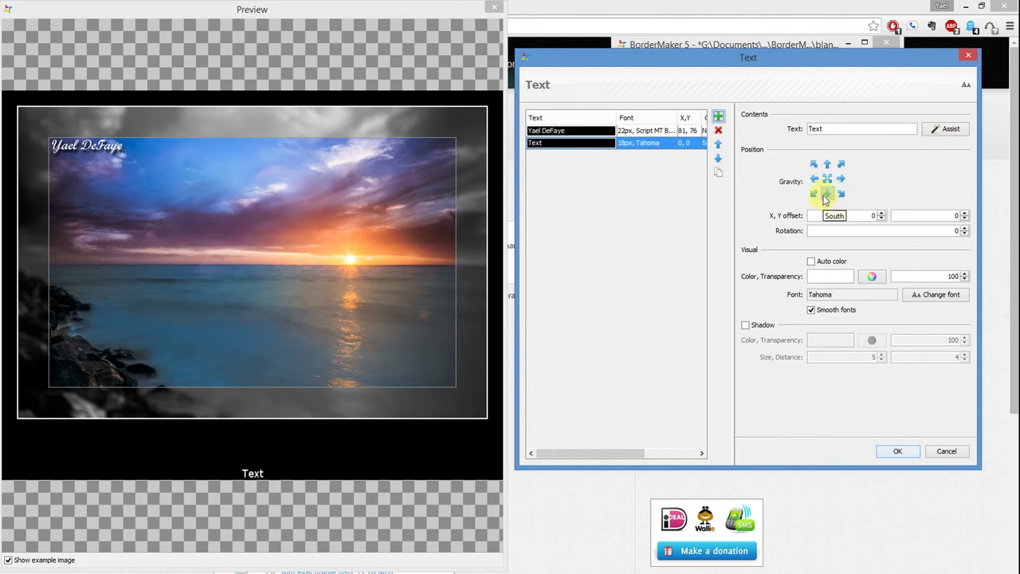
{"action": "left_click", "coordinate": [849, 129]}
{"action": "left_click_drag", "start_coordinate": [849, 128], "coordinate": [787, 128]}
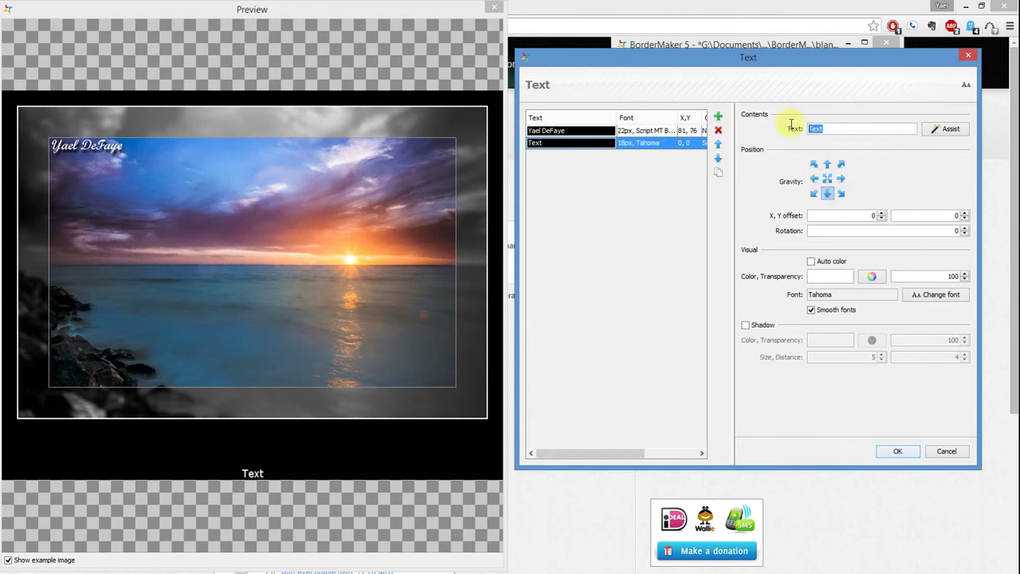
{"action": "key", "text": "BackSpace"}
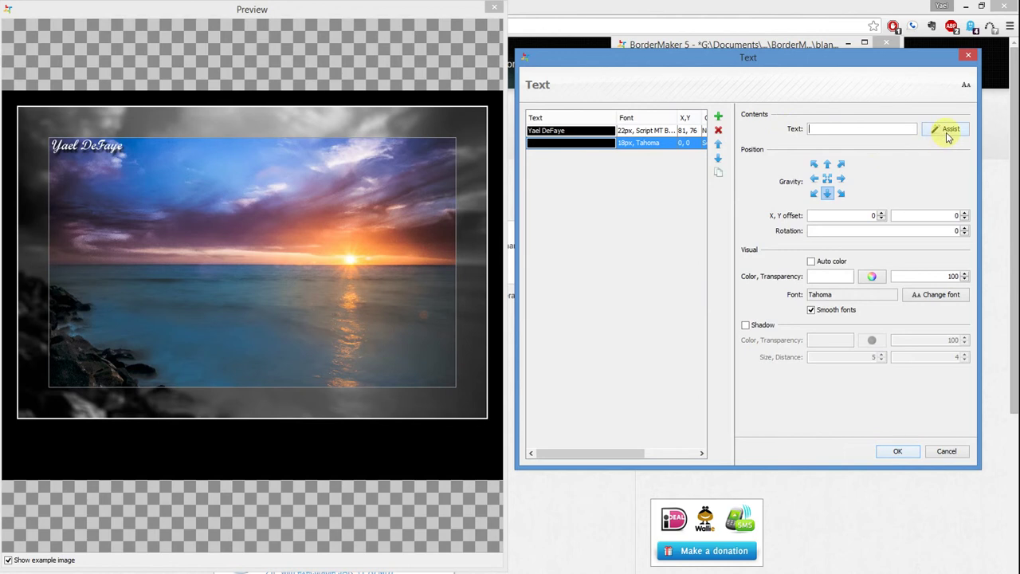
{"action": "left_click", "coordinate": [948, 129]}
{"action": "left_click_drag", "start_coordinate": [962, 160], "coordinate": [962, 162]}
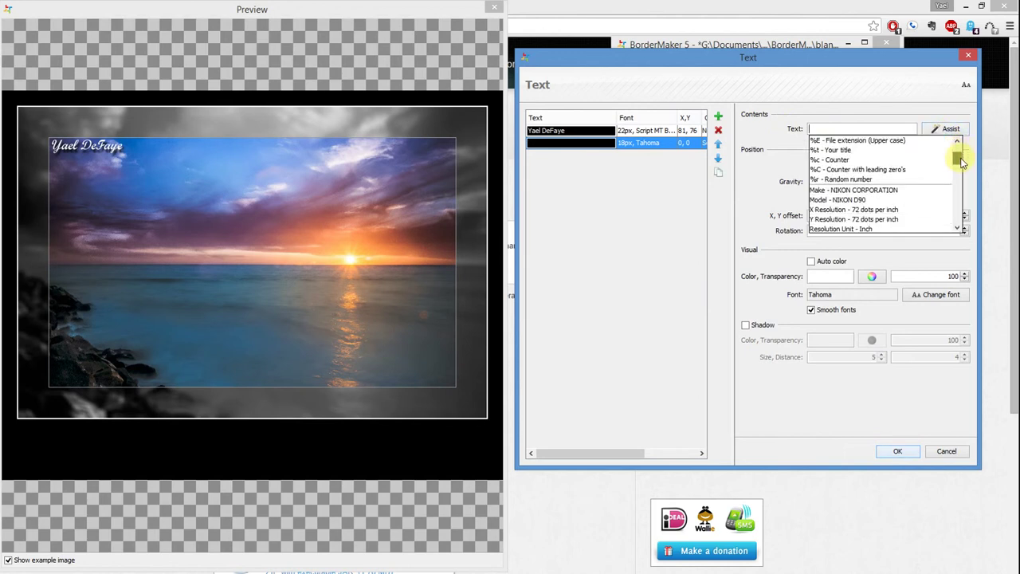
{"action": "left_click", "coordinate": [871, 200]}
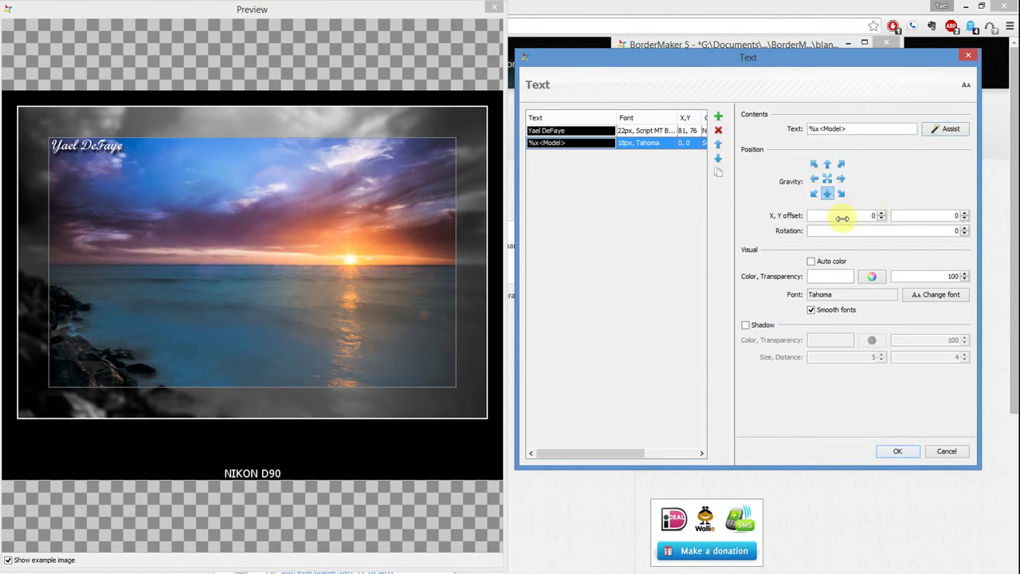
{"action": "left_click_drag", "start_coordinate": [964, 212], "coordinate": [962, 213]}
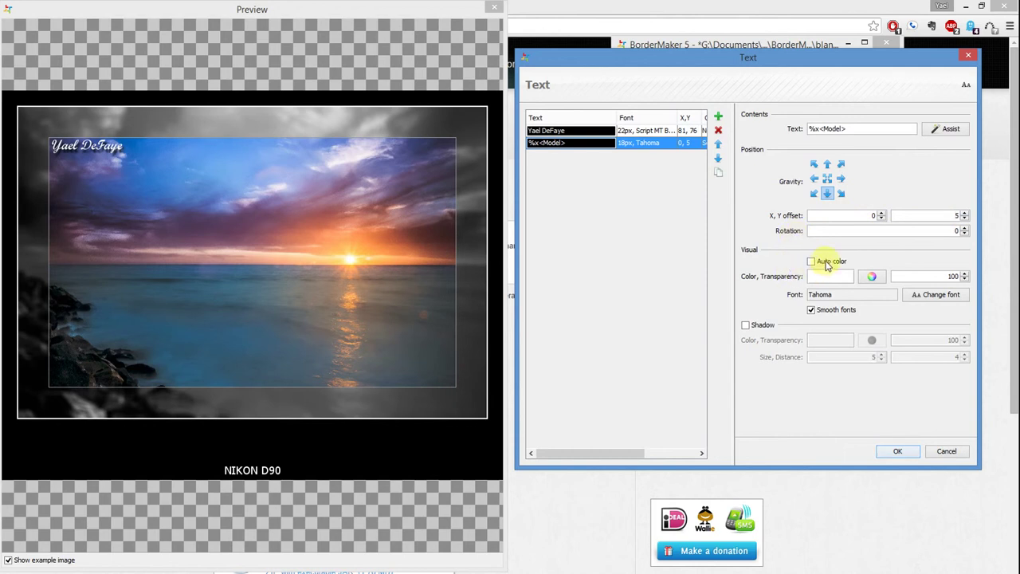
- Set the camera model text to the OCR A Extended font in bold and turn on automatic coloring
{"action": "left_click", "coordinate": [936, 294]}
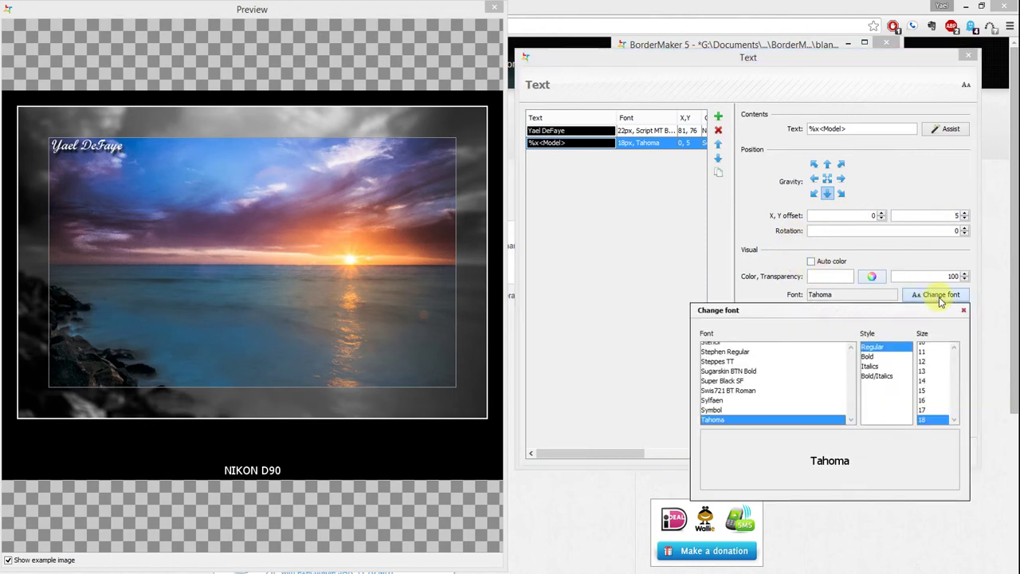
{"action": "left_click", "coordinate": [763, 362]}
{"action": "type", "text": "o"}
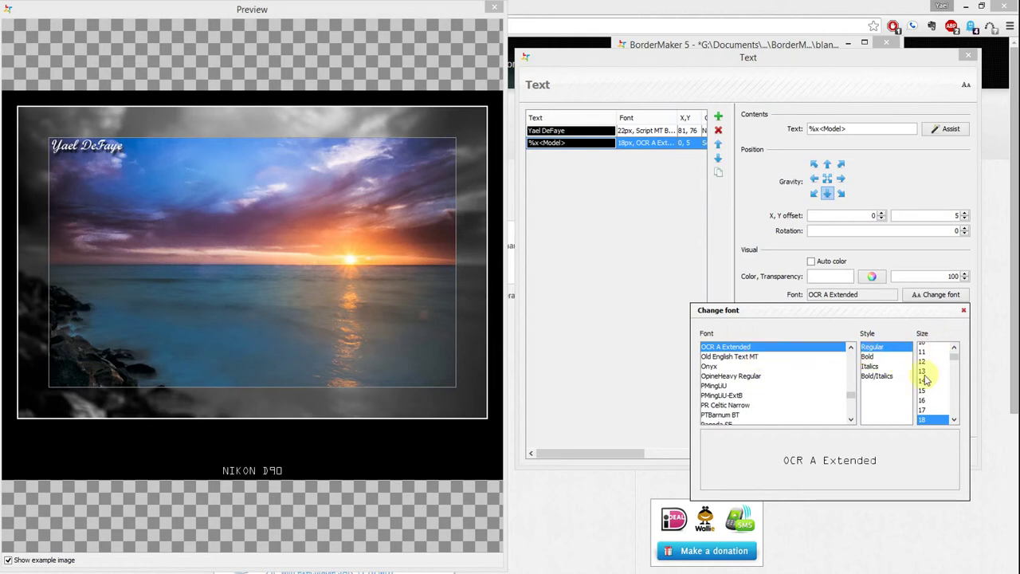
{"action": "left_click", "coordinate": [869, 357]}
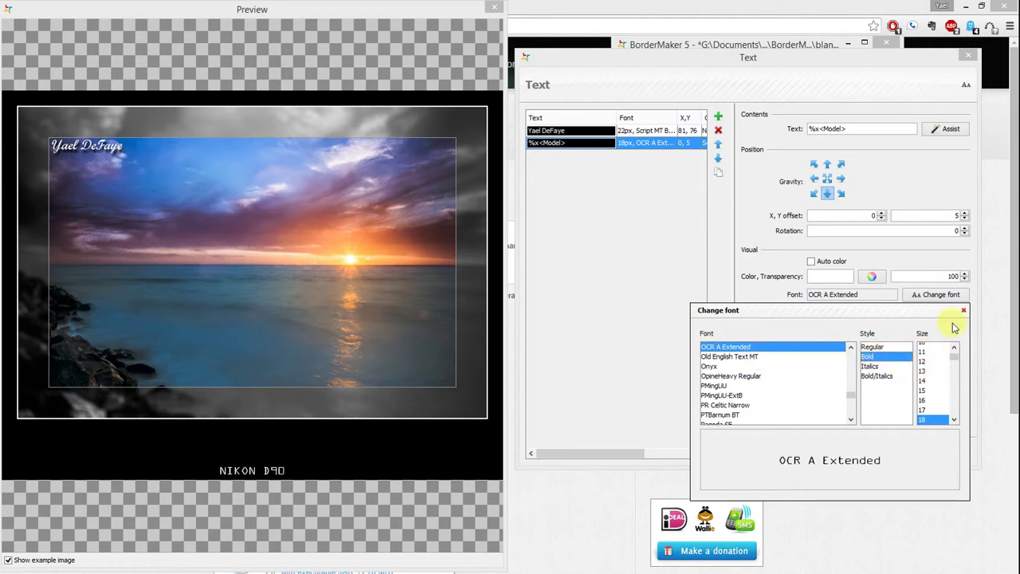
{"action": "left_click", "coordinate": [929, 266]}
{"action": "left_click", "coordinate": [820, 264]}
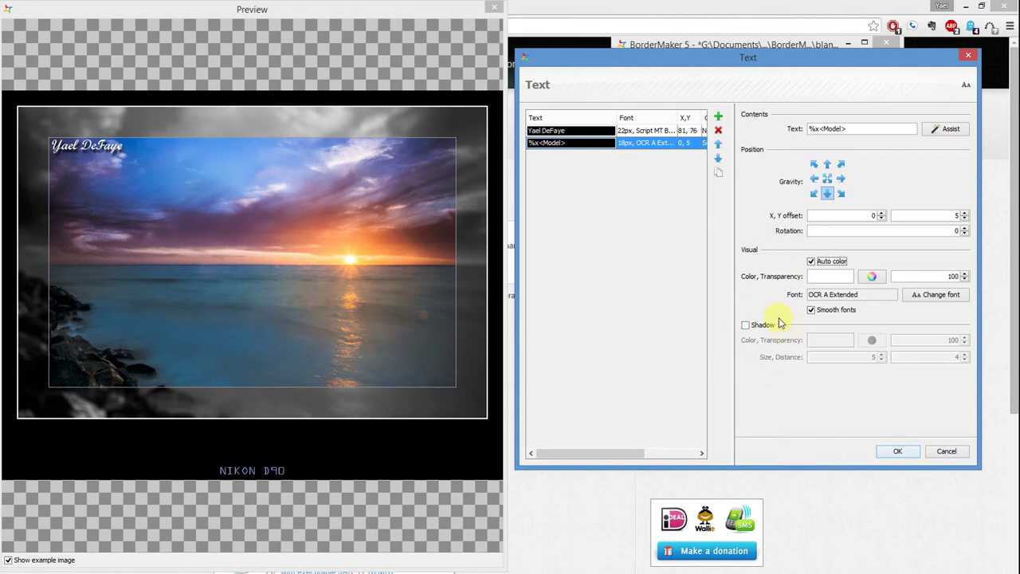
- Duplicate the camera model text with a Y offset of 25 and replace its contents with the Date/Time metadata tag
{"action": "left_click", "coordinate": [718, 174]}
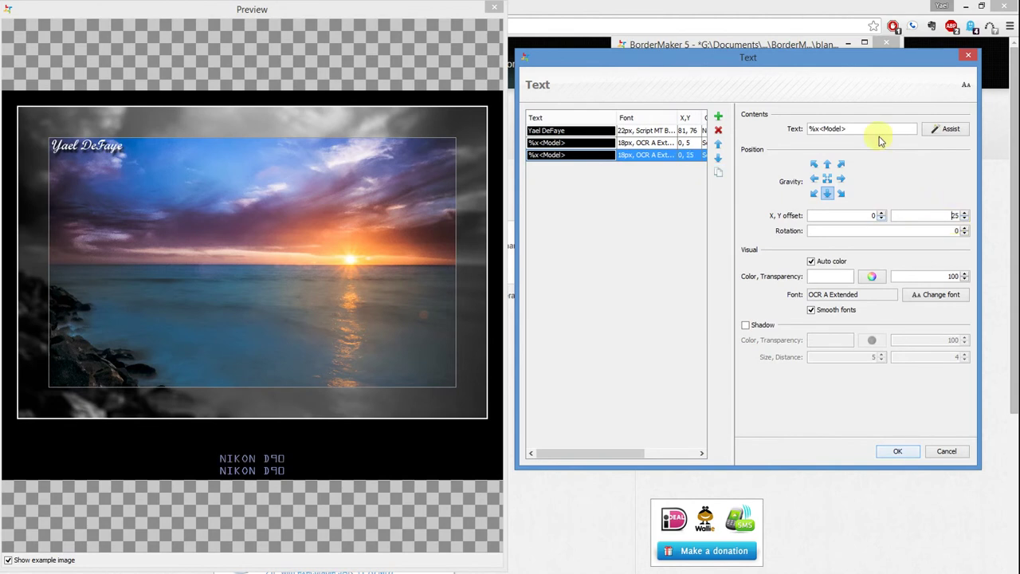
{"action": "left_click_drag", "start_coordinate": [867, 128], "coordinate": [785, 127]}
{"action": "key", "text": "Delete"}
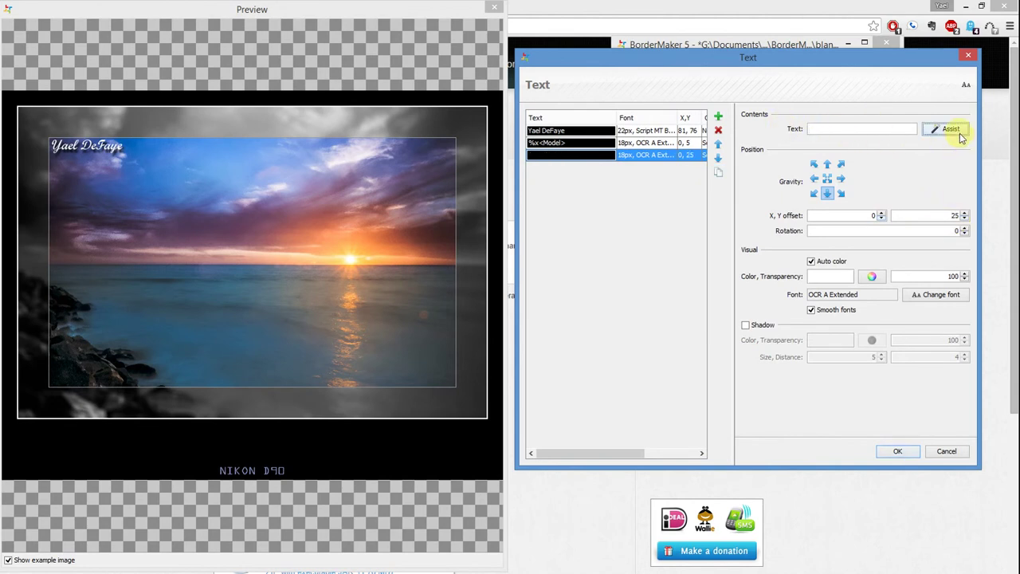
{"action": "left_click", "coordinate": [953, 130]}
{"action": "scroll", "coordinate": [956, 155], "scroll_direction": "down", "scroll_amount": 5}
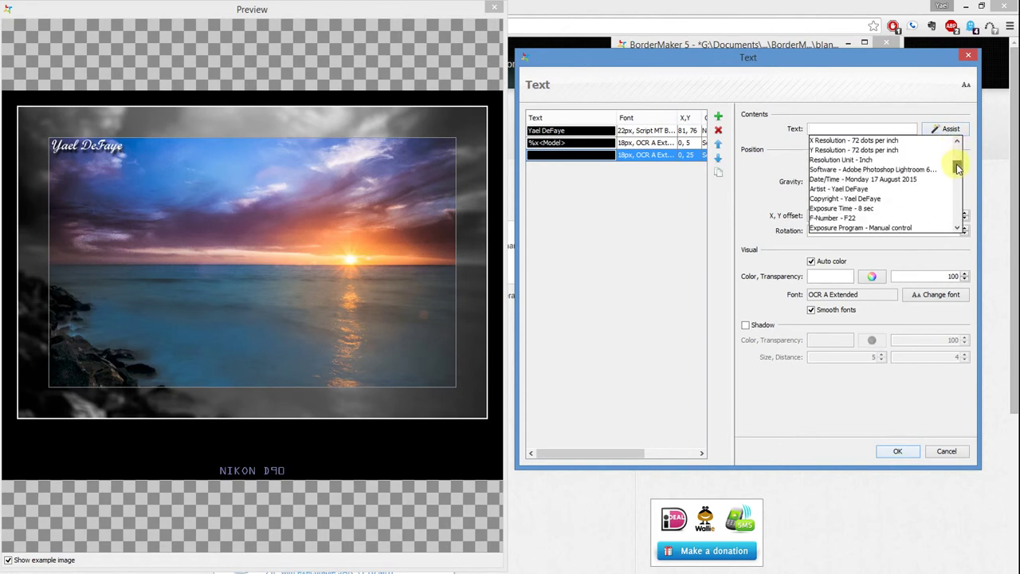
{"action": "left_click", "coordinate": [916, 177]}
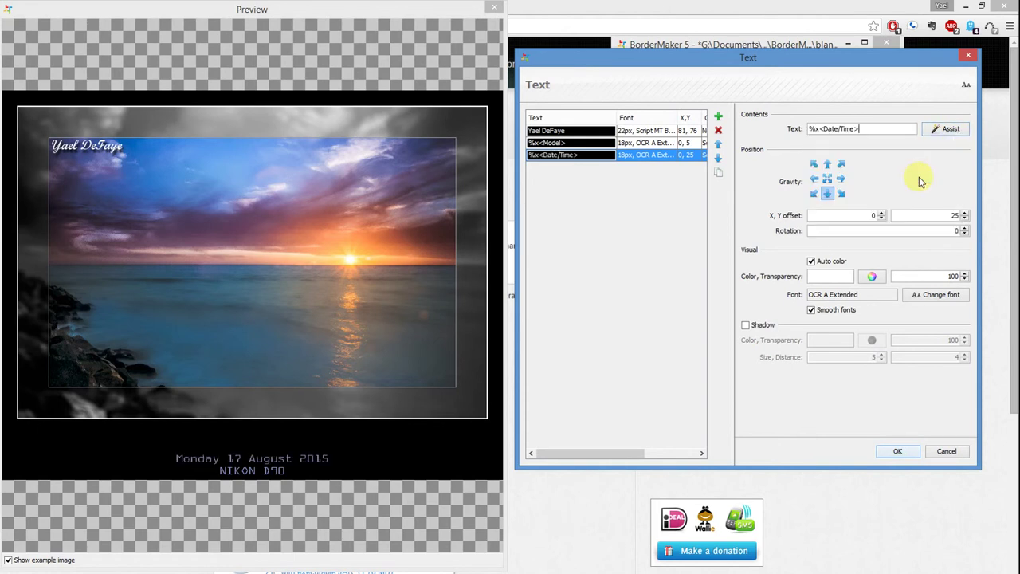
- Duplicate the date text with a Y offset of 45 and replace its contents with the Exposure Time metadata tag
{"action": "left_click", "coordinate": [719, 175]}
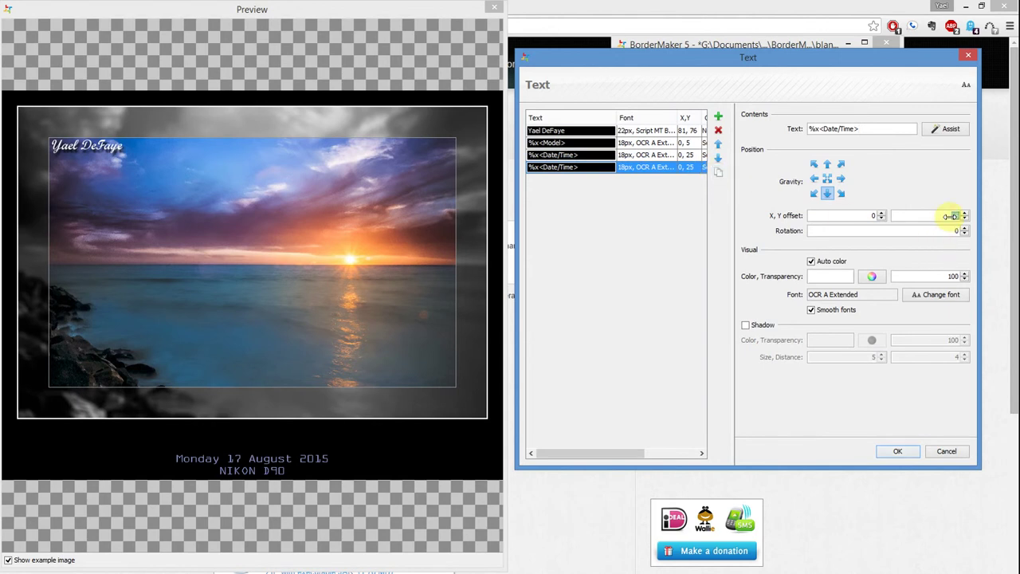
{"action": "left_click_drag", "start_coordinate": [951, 216], "coordinate": [952, 216]}
{"action": "left_click_drag", "start_coordinate": [867, 129], "coordinate": [782, 132]}
{"action": "key", "text": "Delete"}
{"action": "left_click", "coordinate": [937, 130]}
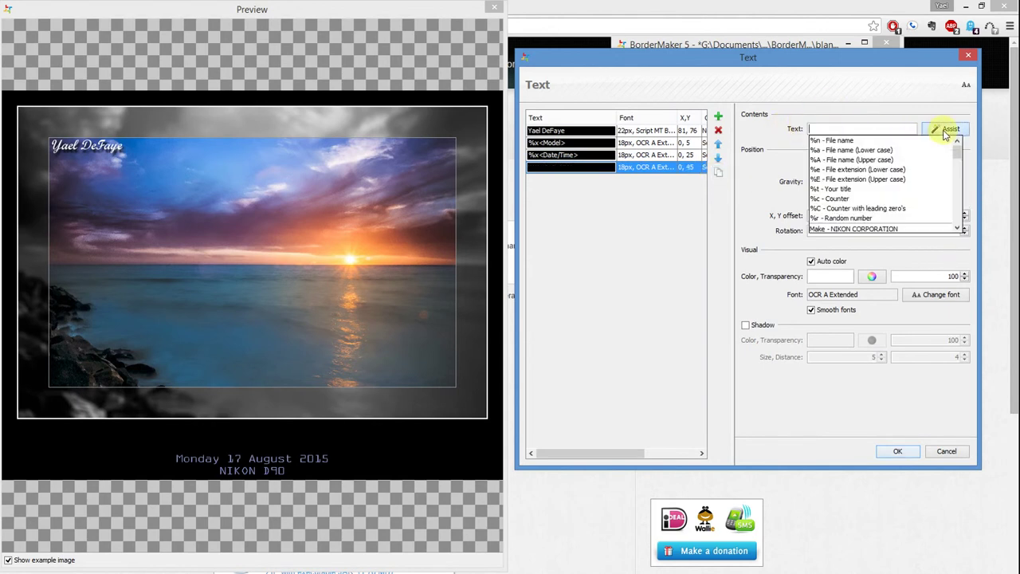
{"action": "scroll", "coordinate": [959, 166], "scroll_direction": "down", "scroll_amount": 4}
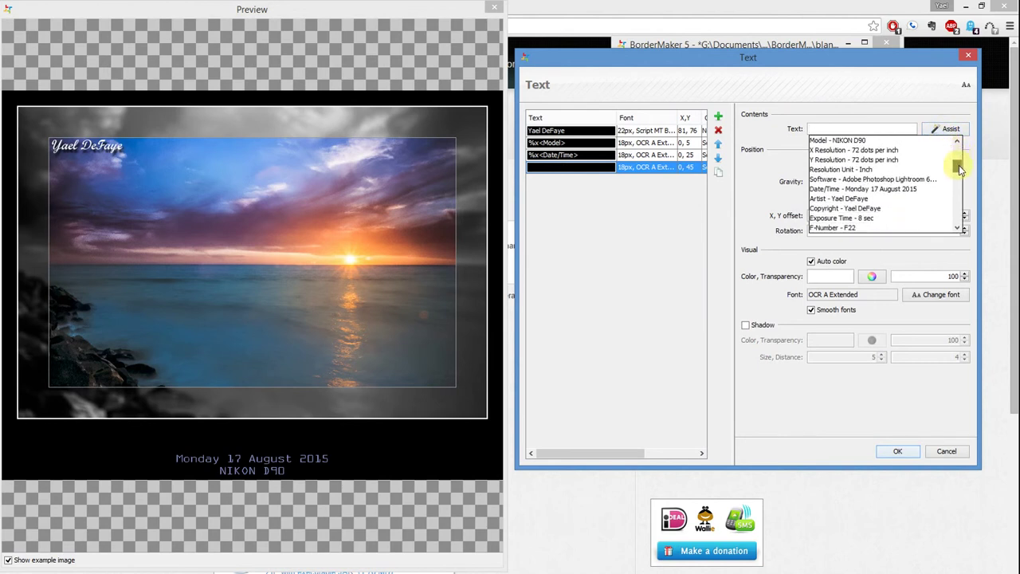
{"action": "scroll", "coordinate": [959, 165], "scroll_direction": "down", "scroll_amount": 1}
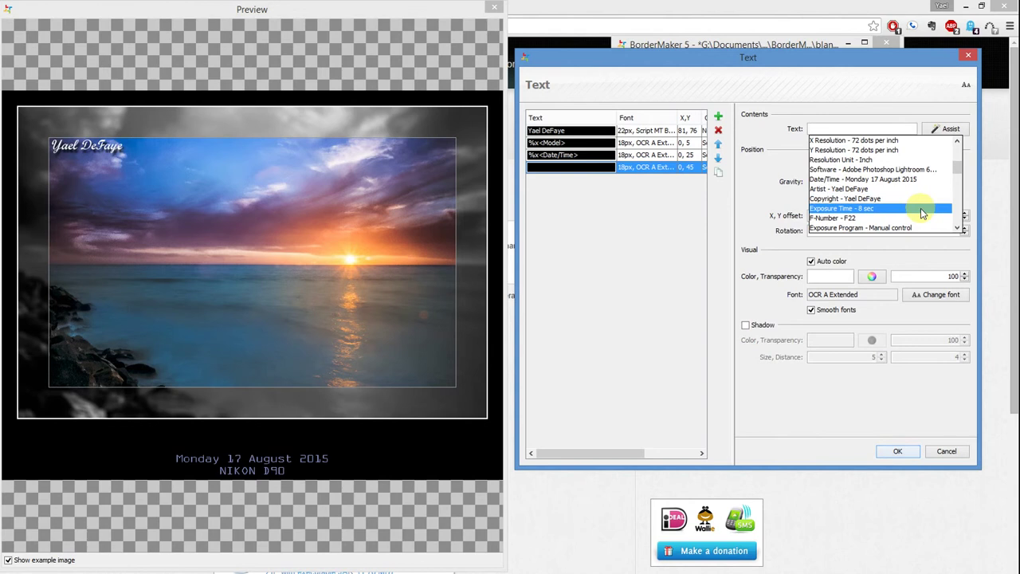
{"action": "left_click", "coordinate": [920, 208]}
- Append a " - " separator and the F-Number metadata tag to the exposure time text
{"action": "type", "text": "-"}
{"action": "left_click", "coordinate": [946, 129]}
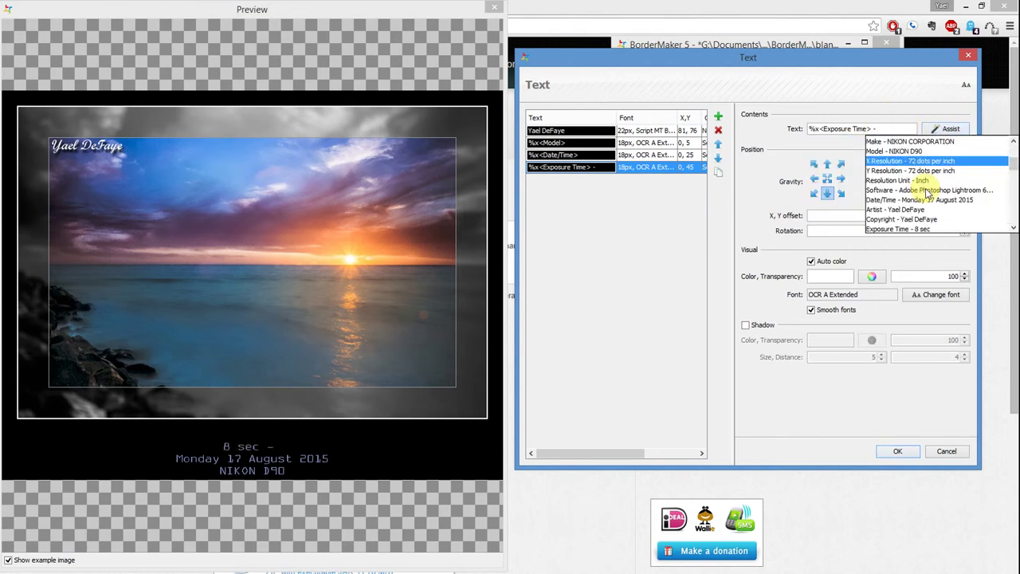
{"action": "scroll", "coordinate": [927, 193], "scroll_direction": "down", "scroll_amount": 2}
{"action": "left_click", "coordinate": [913, 218]}
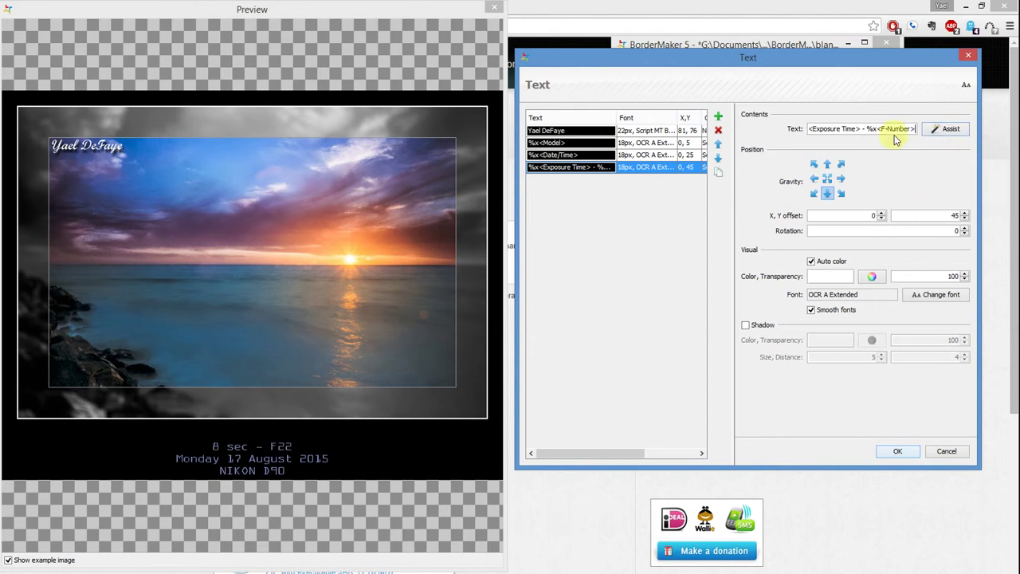
- Append a " - " separator, the ISO Speed Ratings metadata tag and the word "ISO" to the exposure text
{"action": "type", "text": "-"}
{"action": "left_click", "coordinate": [945, 128]}
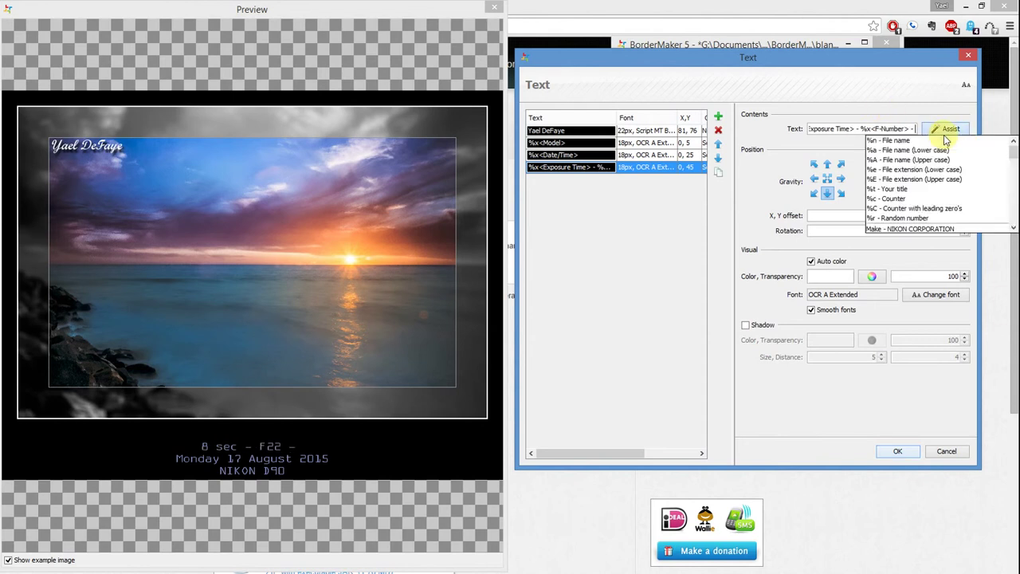
{"action": "scroll", "coordinate": [941, 188], "scroll_direction": "down", "scroll_amount": 4}
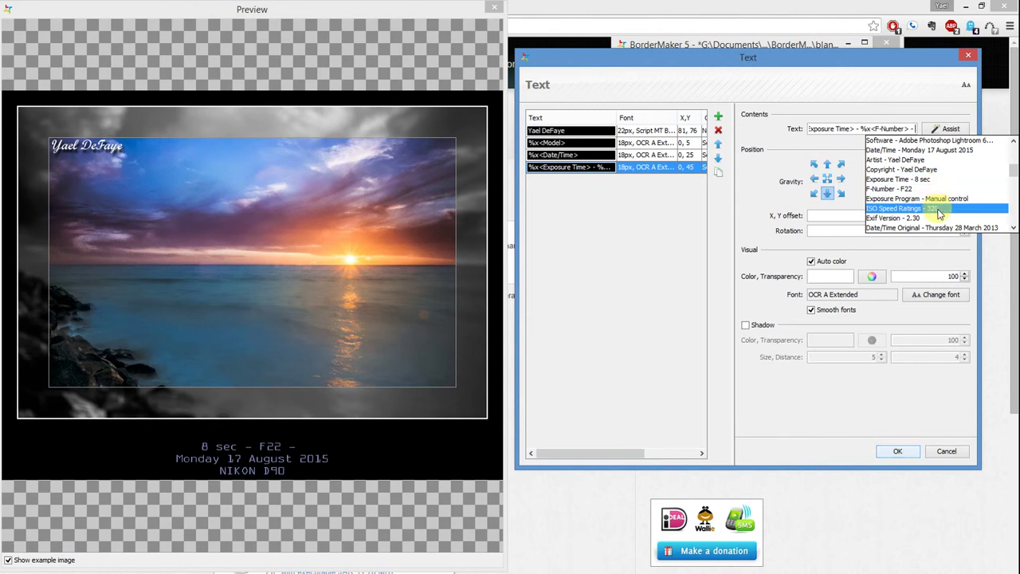
{"action": "left_click", "coordinate": [939, 208]}
{"action": "type", "text": "ISO Speed Ratings> ISO"}
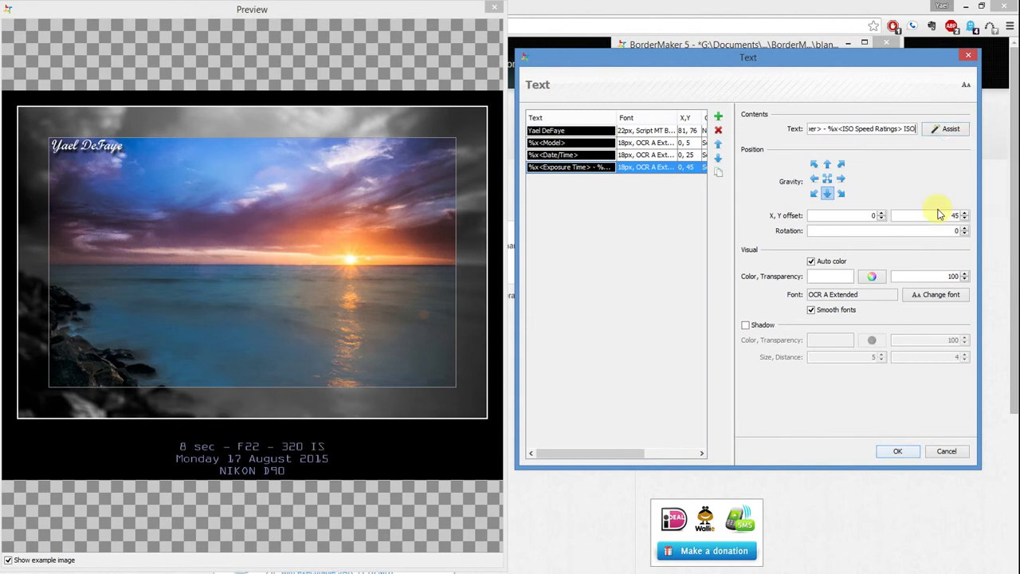
- Append a " - " separator and the Focal Length metadata tag to the exposure text, and accept the text settings
{"action": "type", "text": "-"}
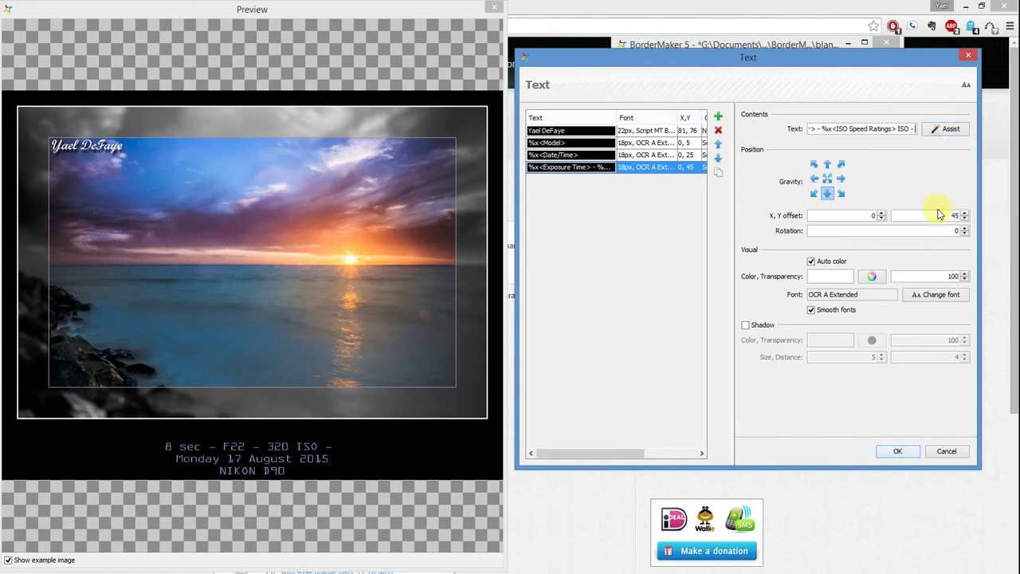
{"action": "left_click", "coordinate": [936, 129]}
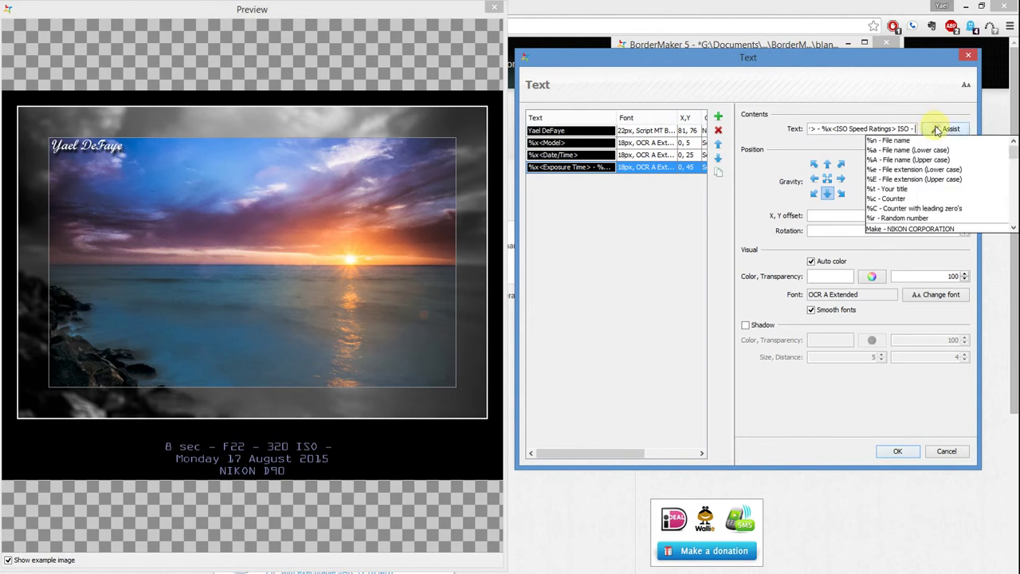
{"action": "left_click_drag", "start_coordinate": [1012, 149], "coordinate": [1014, 186]}
{"action": "left_click", "coordinate": [919, 219]}
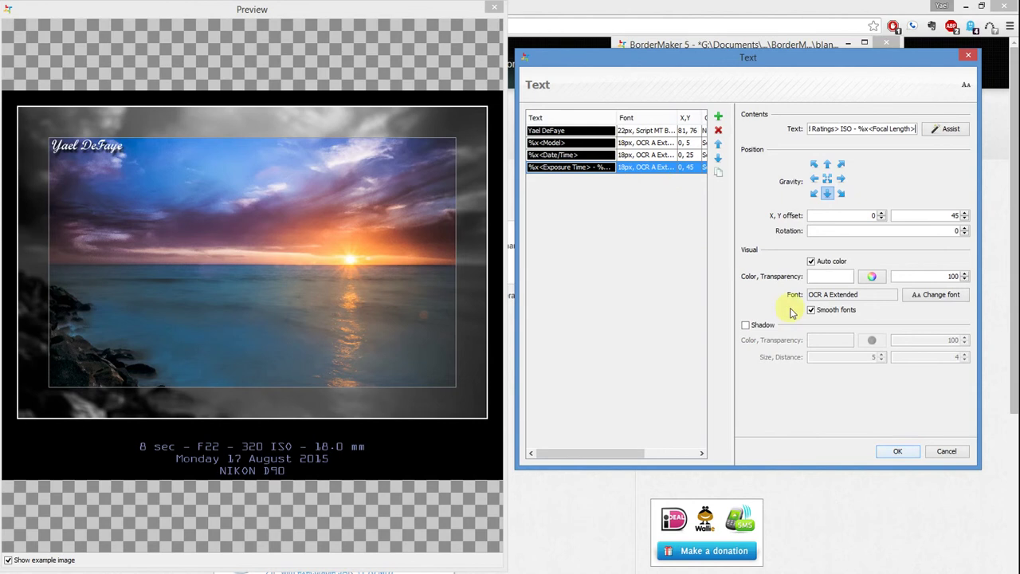
{"action": "left_click", "coordinate": [897, 452]}
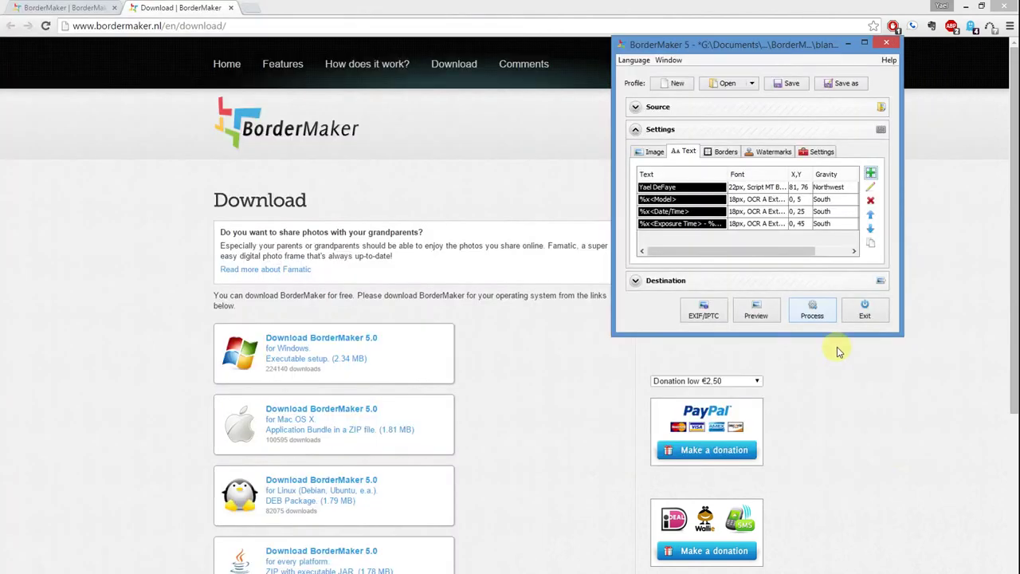
- Set the bottom size of the outermost black border to 70 and preview the photo
{"action": "left_click", "coordinate": [724, 153]}
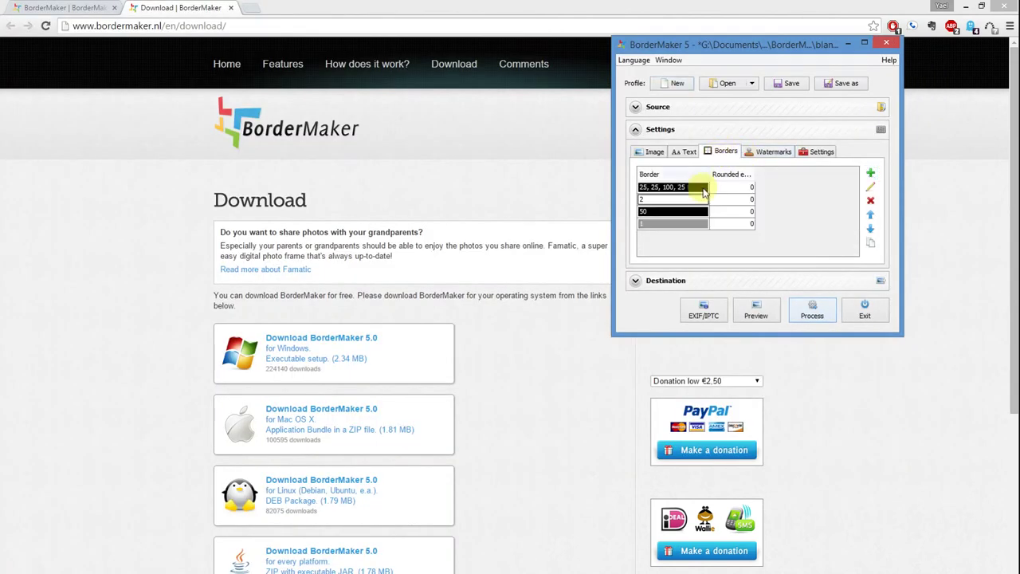
{"action": "left_click", "coordinate": [871, 189]}
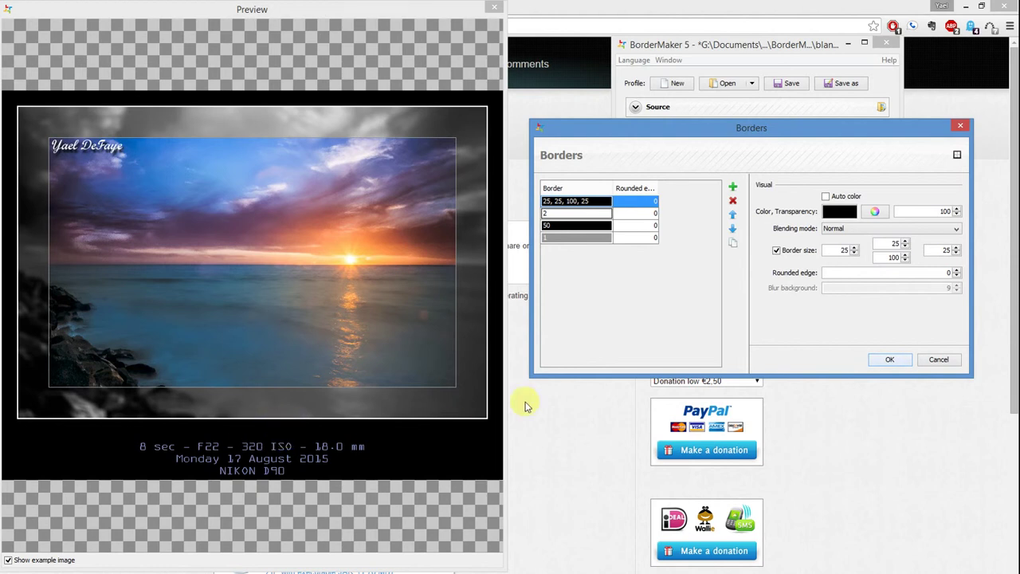
{"action": "double_click", "coordinate": [894, 257]}
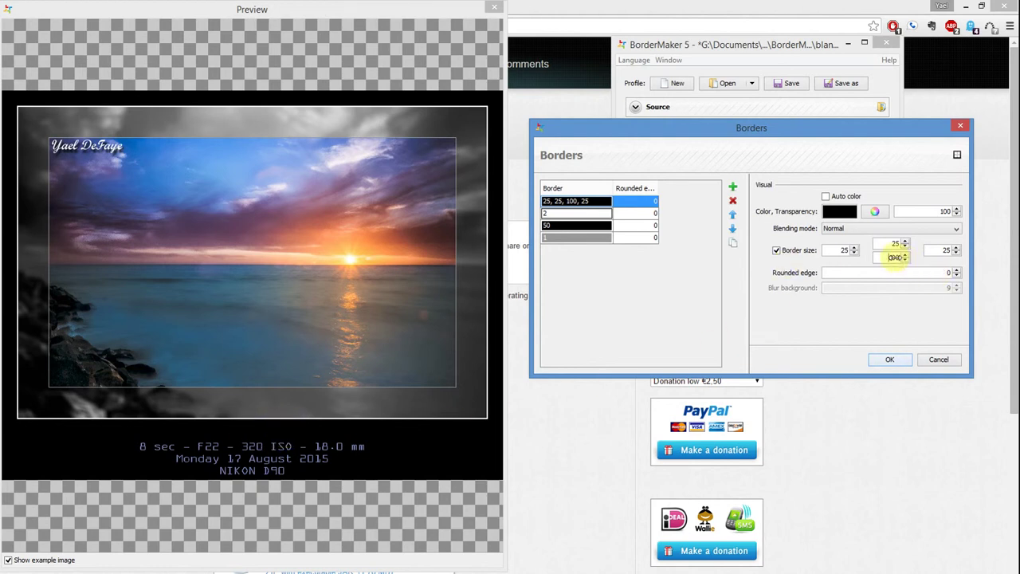
{"action": "left_click_drag", "start_coordinate": [897, 258], "coordinate": [872, 266]}
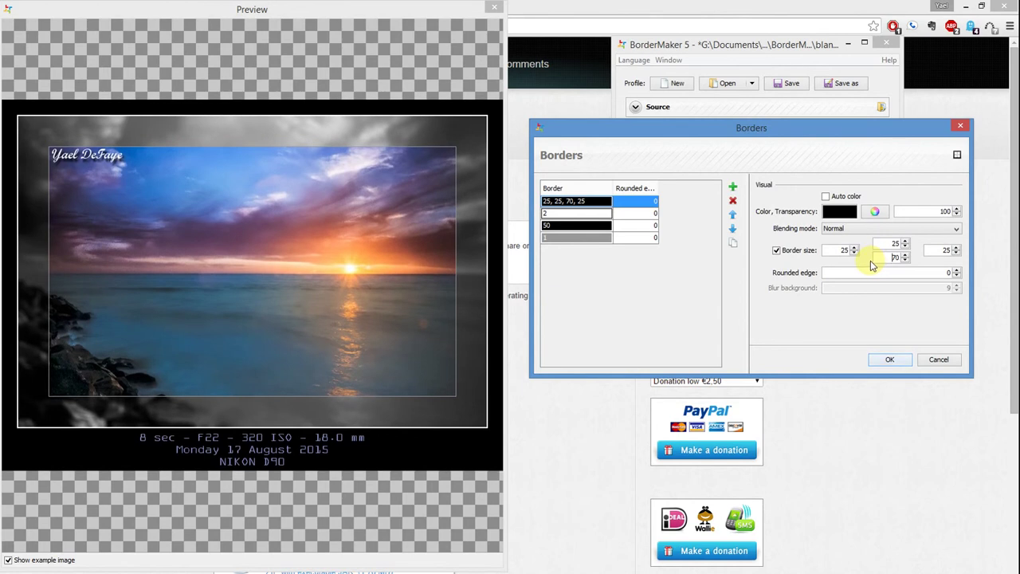
{"action": "left_click", "coordinate": [891, 360]}
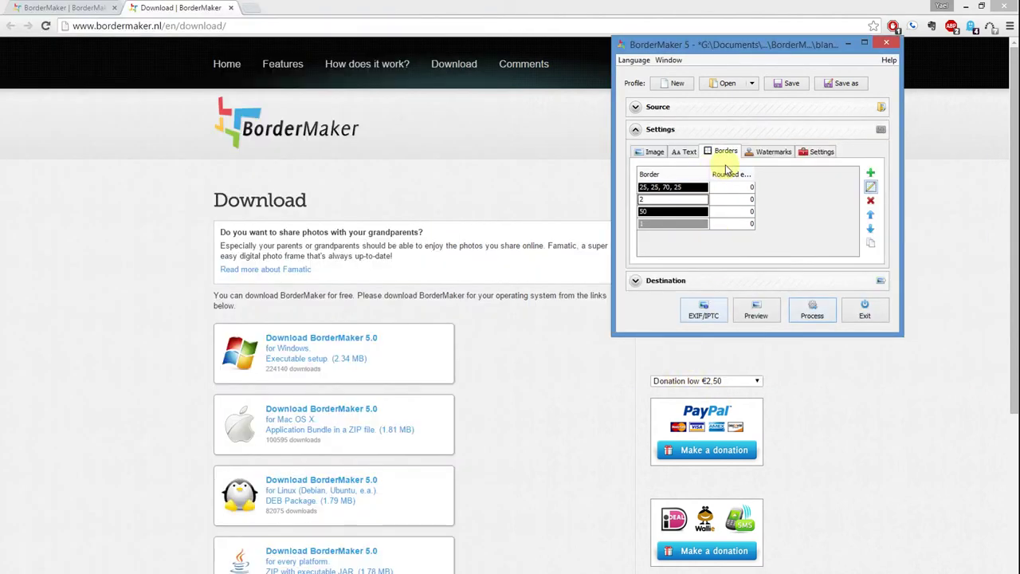
{"action": "left_click", "coordinate": [756, 311]}
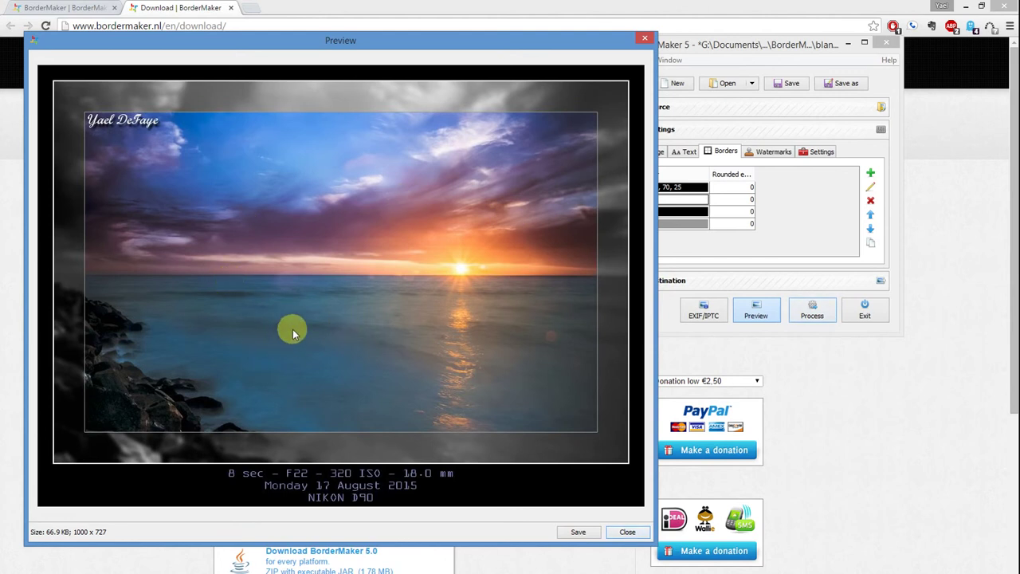
{"action": "left_click", "coordinate": [640, 536]}
- Add a watermark using logo2.png from the Temp subfolder of the photographer's folder on the Seagate Backup Plus Drive (G:)
{"action": "left_click", "coordinate": [772, 151]}
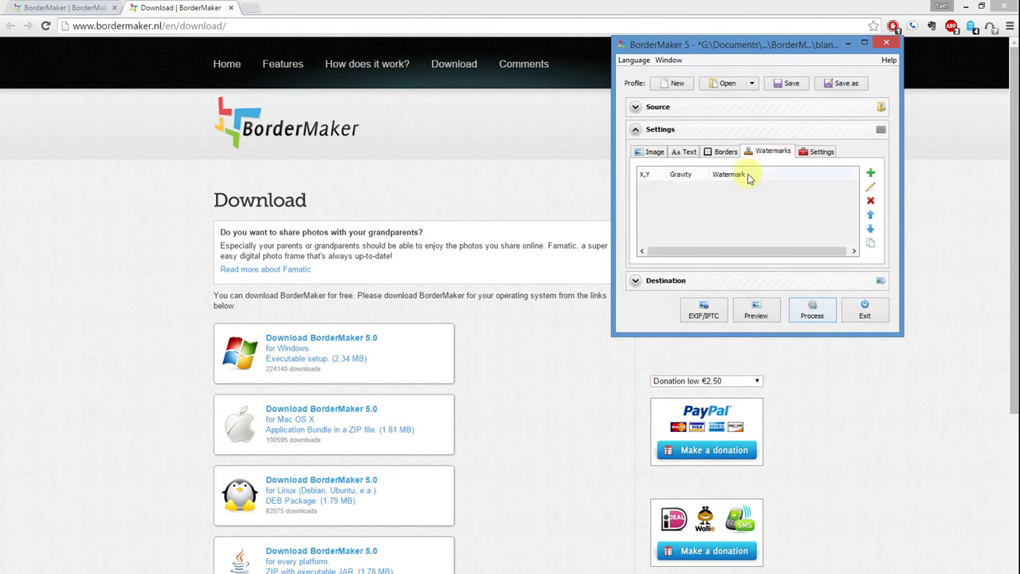
{"action": "left_click", "coordinate": [872, 174]}
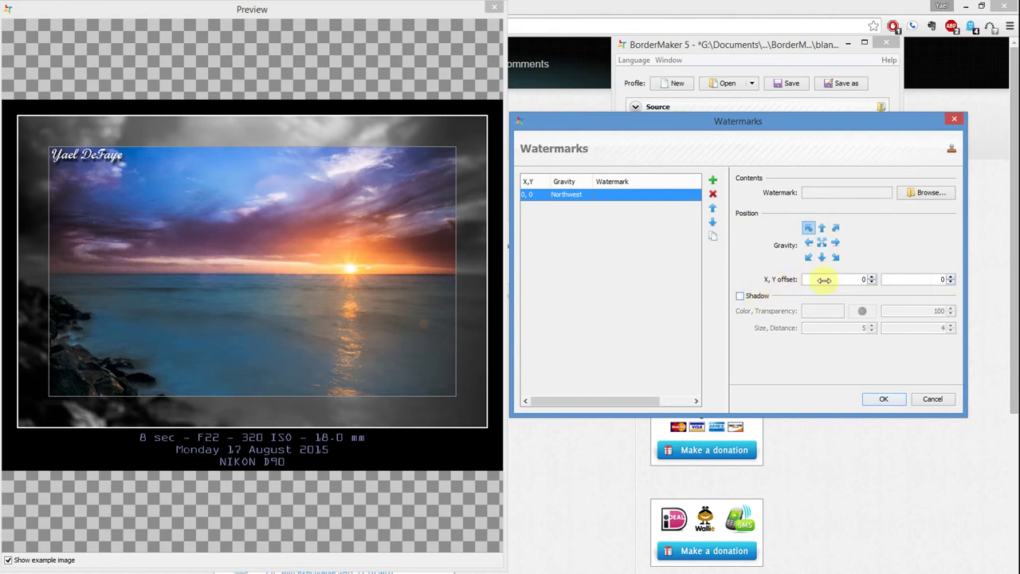
{"action": "left_click", "coordinate": [925, 195]}
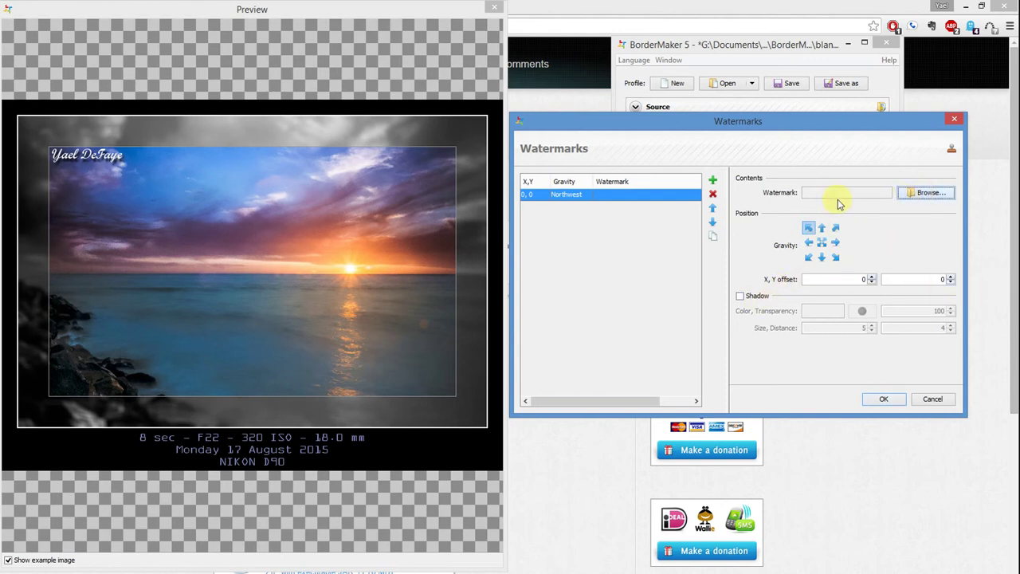
{"action": "left_click", "coordinate": [694, 83]}
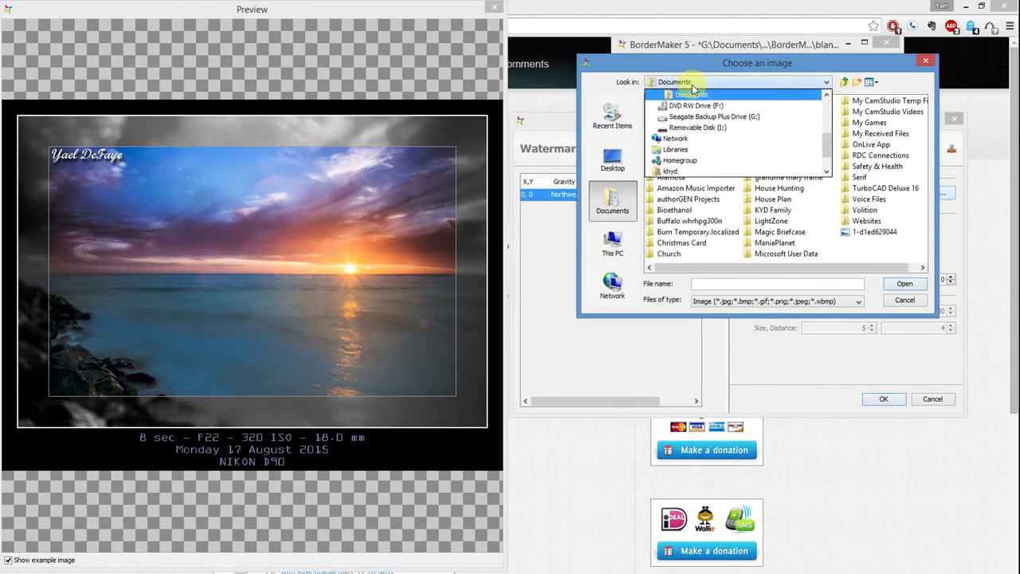
{"action": "left_click", "coordinate": [696, 120]}
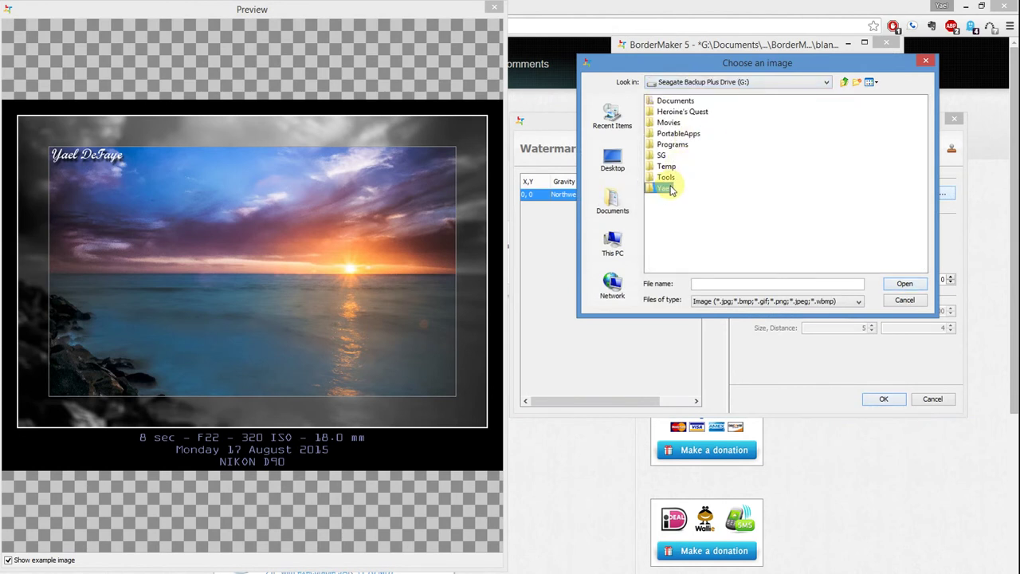
{"action": "double_click", "coordinate": [670, 186]}
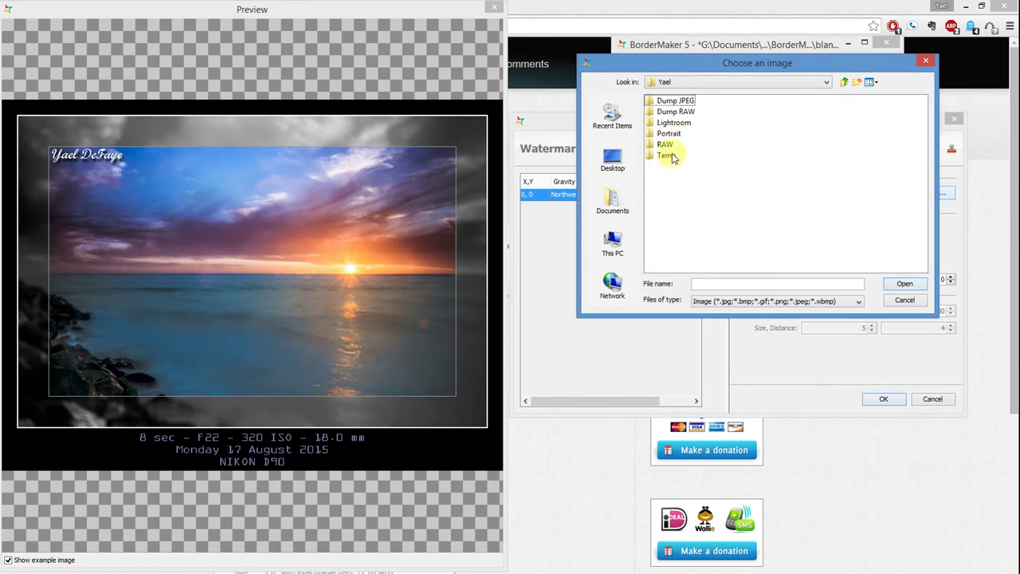
{"action": "double_click", "coordinate": [670, 156]}
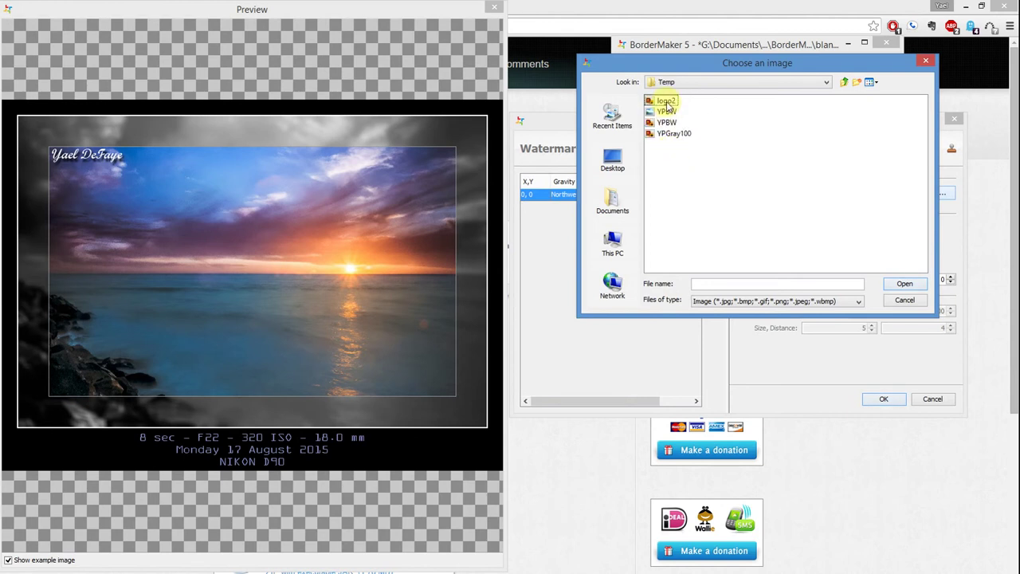
{"action": "double_click", "coordinate": [667, 102]}
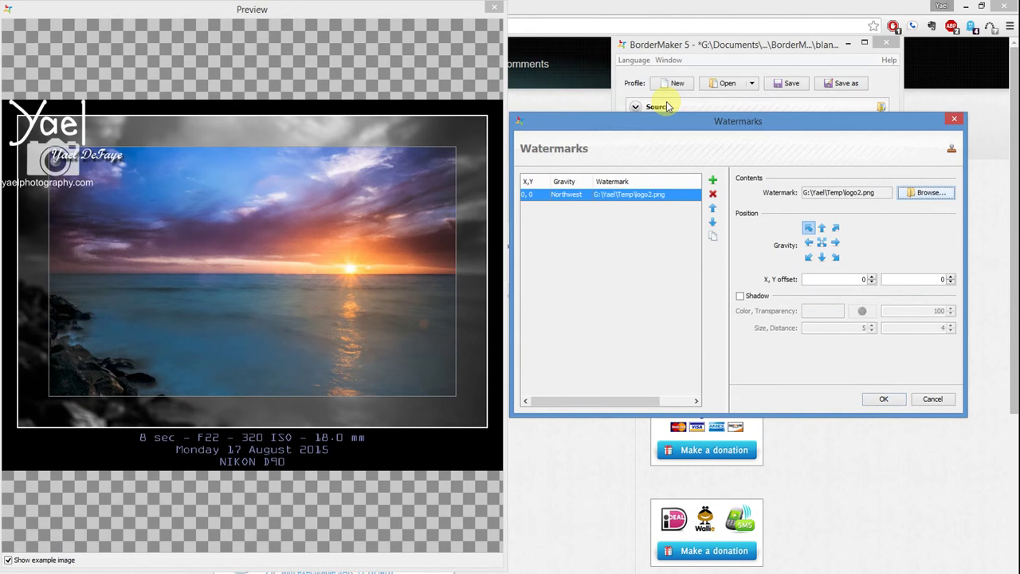
- Set the logo watermark's gravity to Center and enable its shadow with a size of 14
{"action": "left_click", "coordinate": [822, 242]}
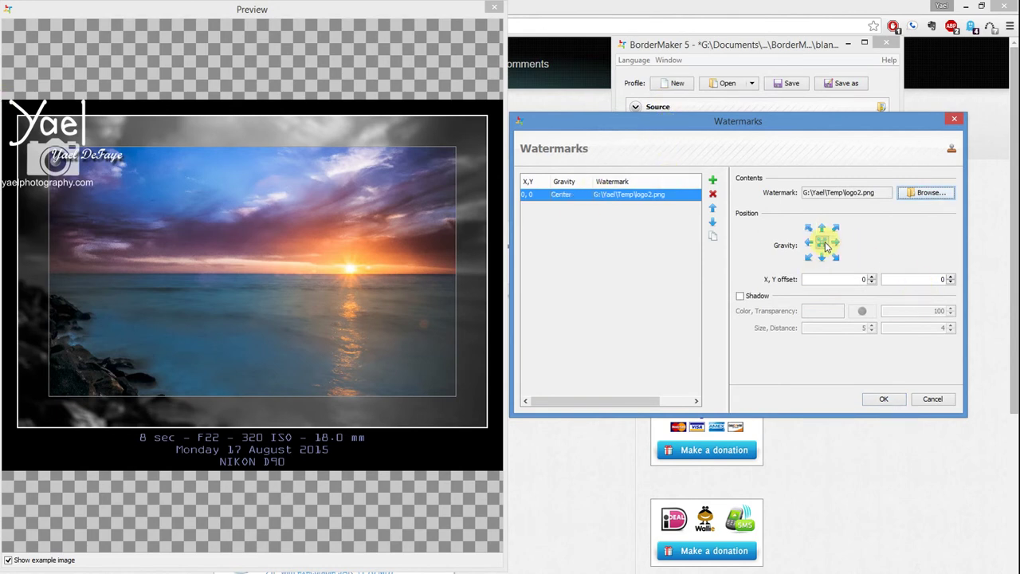
{"action": "left_click", "coordinate": [740, 296]}
{"action": "double_click", "coordinate": [864, 328]}
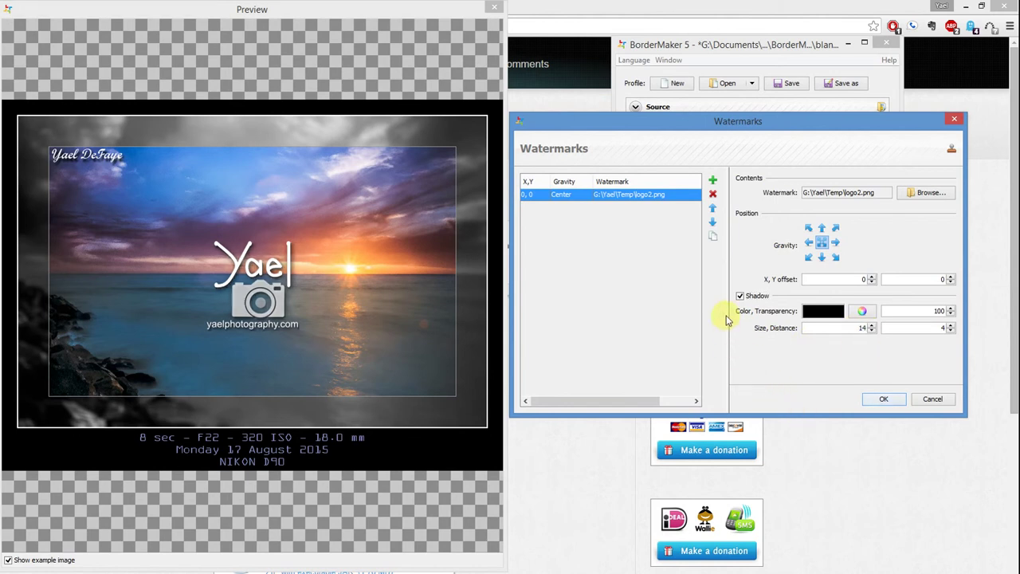
- Try duplicating the logo watermark with East and West gravity, and delete both copies
{"action": "left_click", "coordinate": [713, 236]}
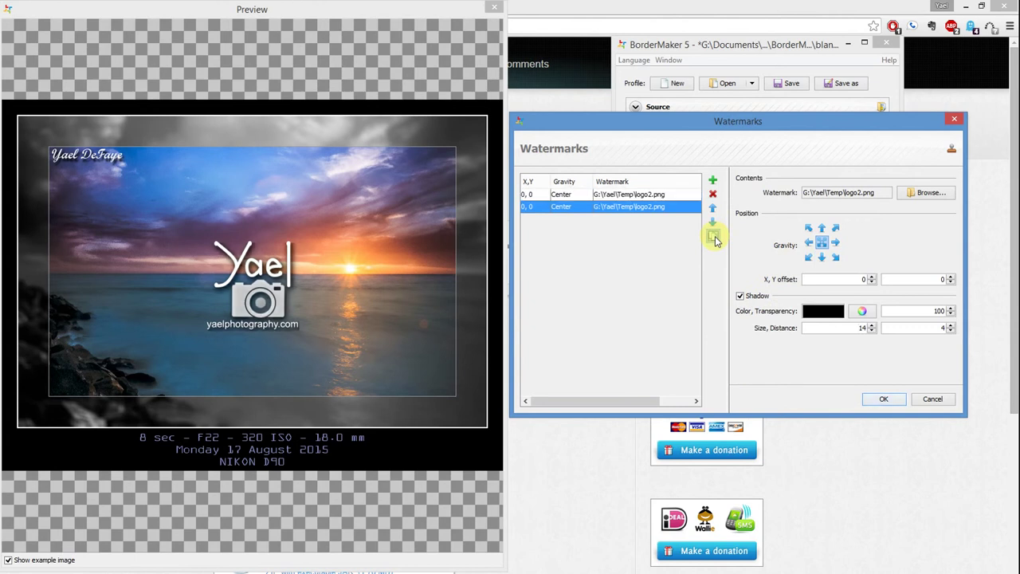
{"action": "left_click", "coordinate": [835, 242]}
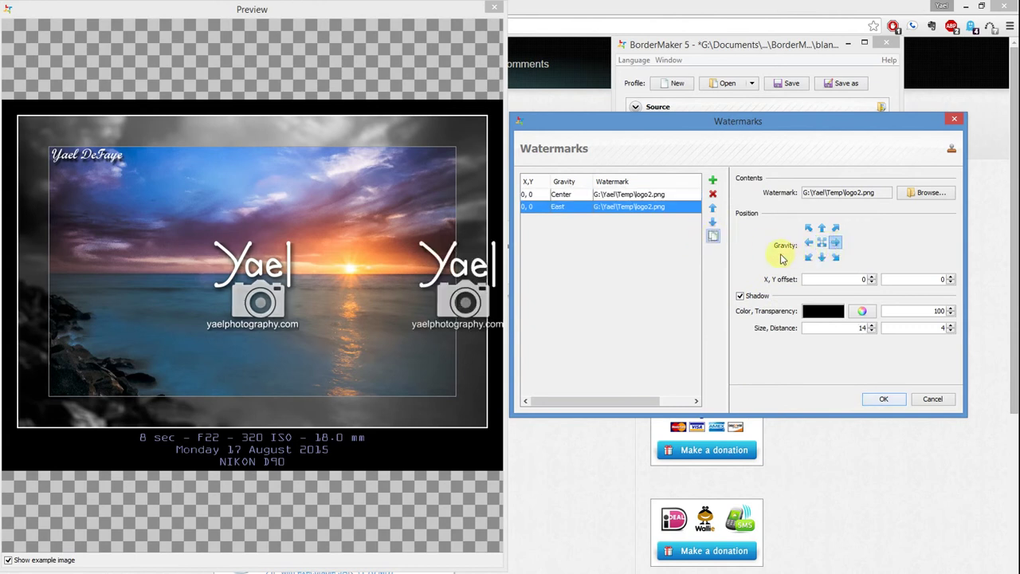
{"action": "left_click", "coordinate": [713, 237]}
{"action": "left_click", "coordinate": [809, 243]}
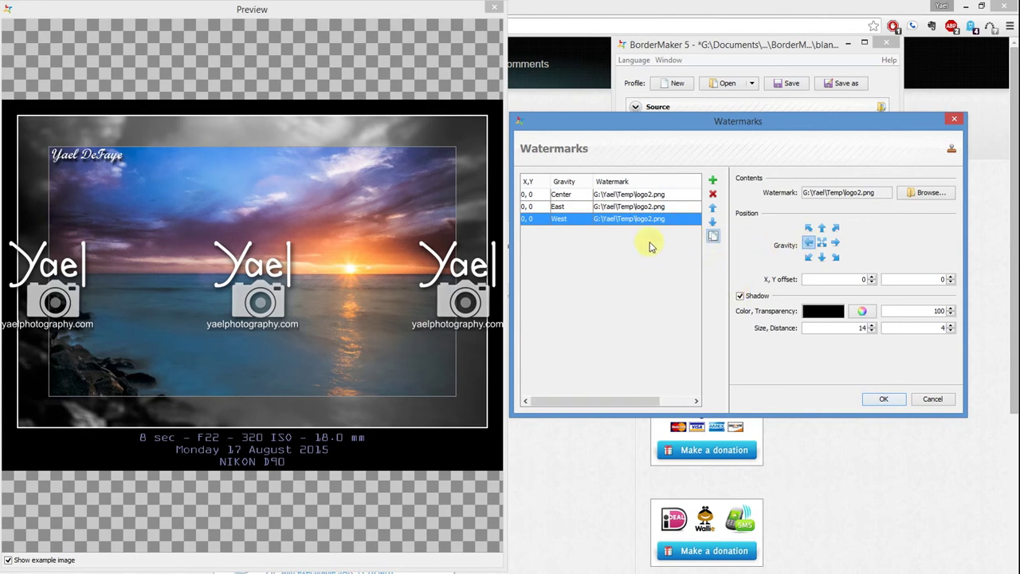
{"action": "left_click", "coordinate": [715, 196]}
{"action": "left_click", "coordinate": [715, 196]}
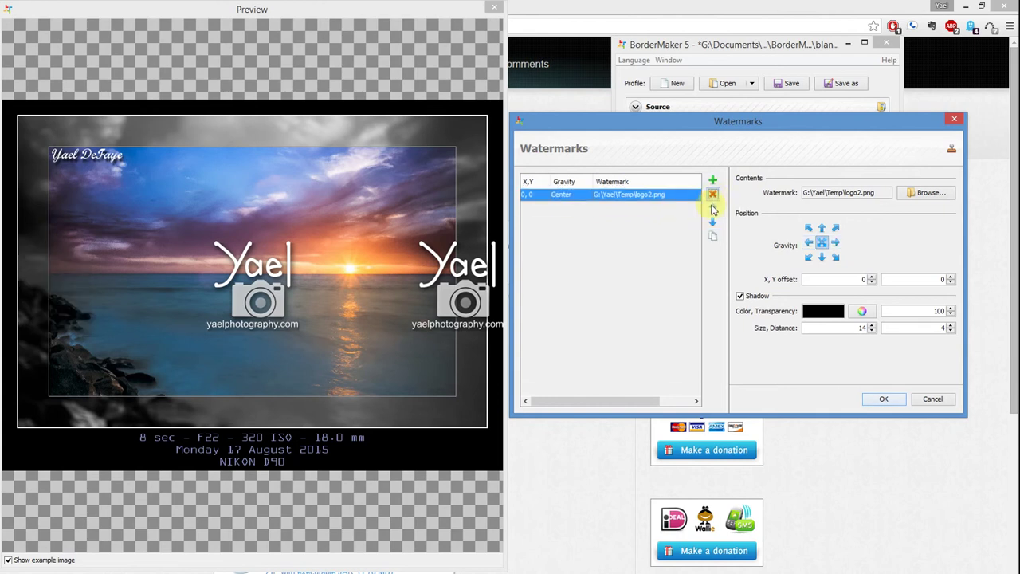
- Accept the watermark settings and preview the photo with the centered logo
{"action": "left_click", "coordinate": [883, 401]}
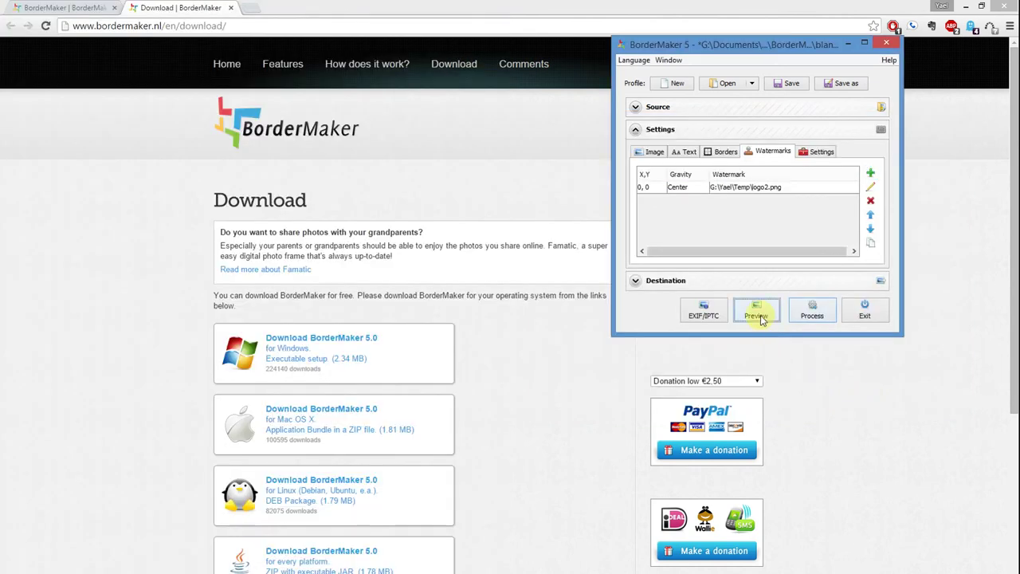
{"action": "left_click", "coordinate": [757, 312]}
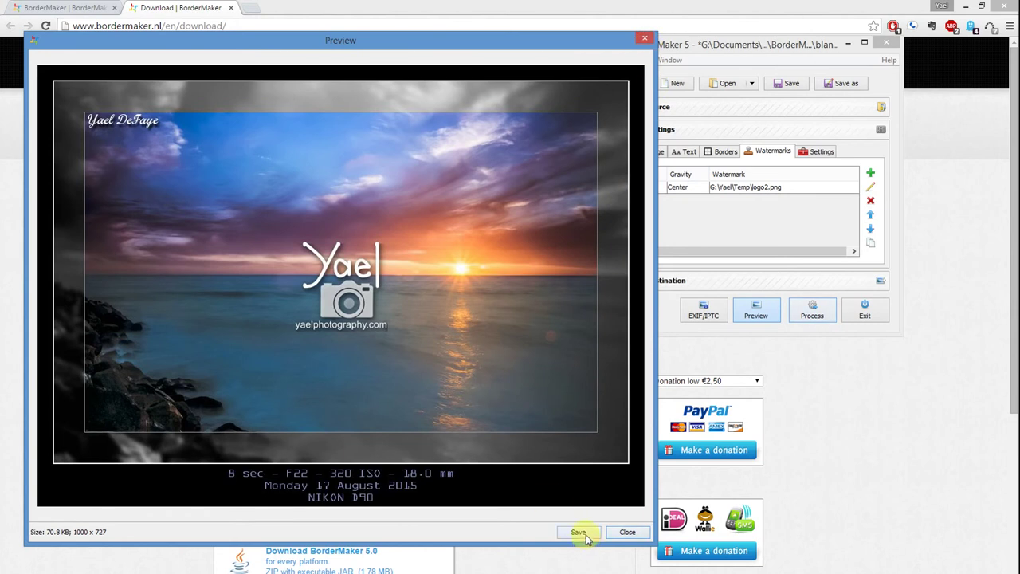
{"action": "left_click", "coordinate": [646, 39]}
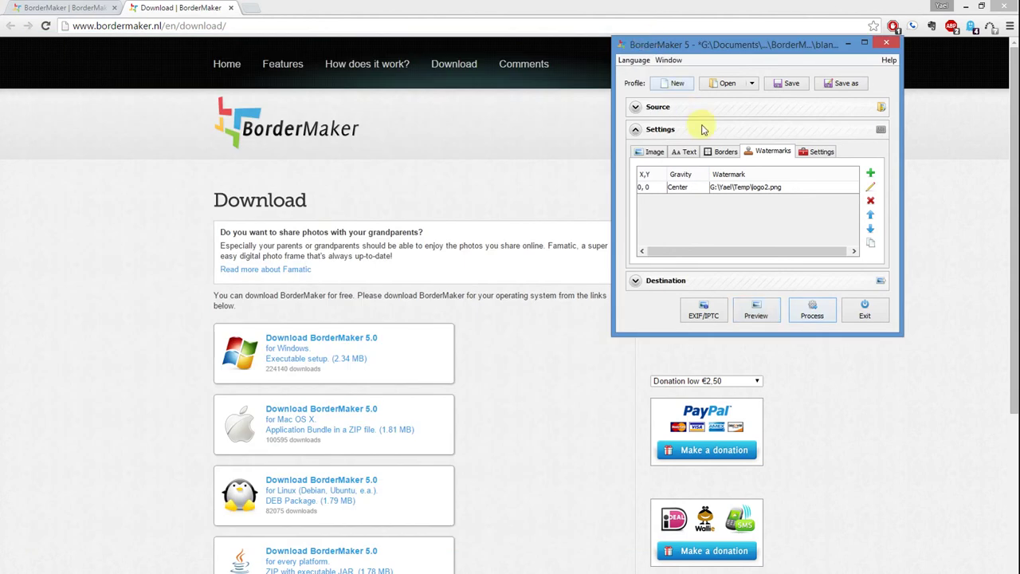
- Check the source folder Dump JPEG and process its photos with the current profile
{"action": "left_click", "coordinate": [708, 108]}
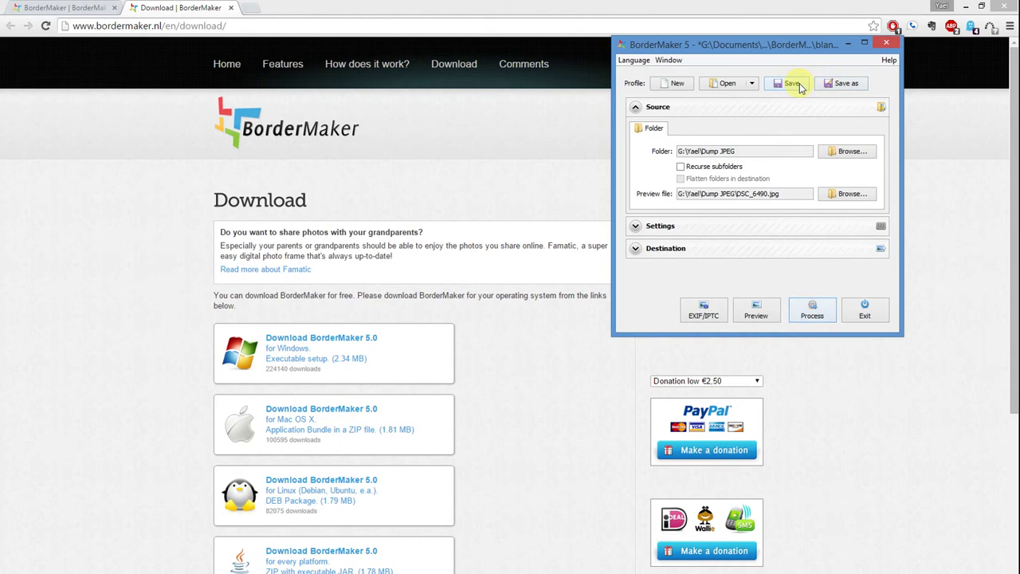
{"action": "left_click", "coordinate": [810, 318]}
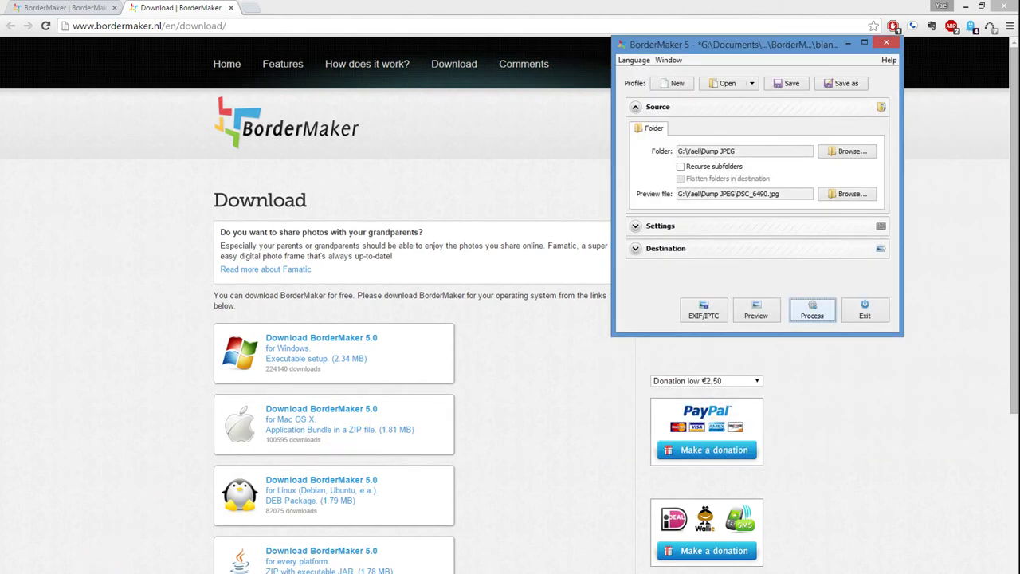
- Switch to File Explorer and open the Website output folder inside Dump JPEG on the Seagate Backup Plus Drive (G:)
{"action": "key", "text": "super+e"}
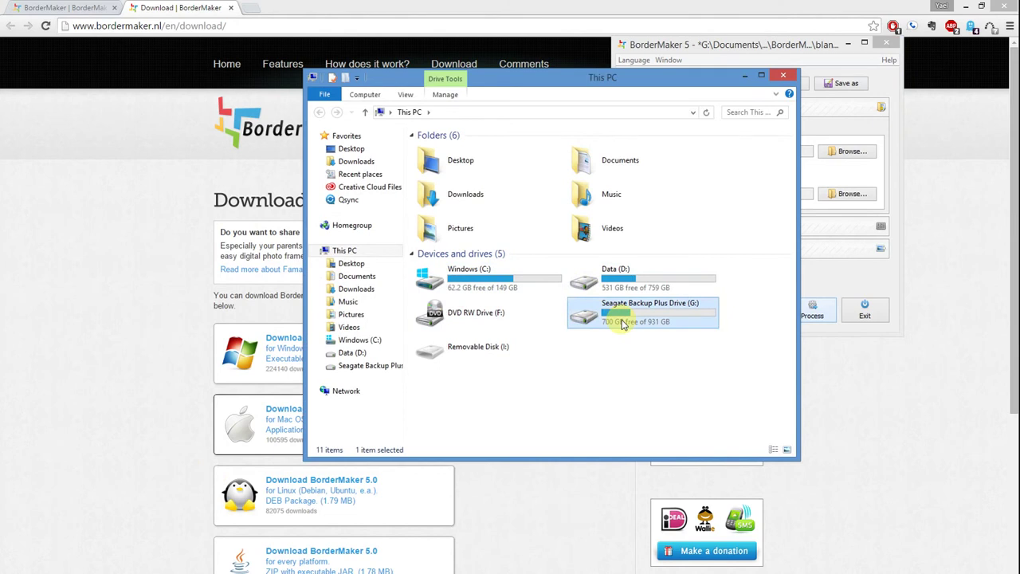
{"action": "double_click", "coordinate": [654, 315]}
{"action": "double_click", "coordinate": [494, 256]}
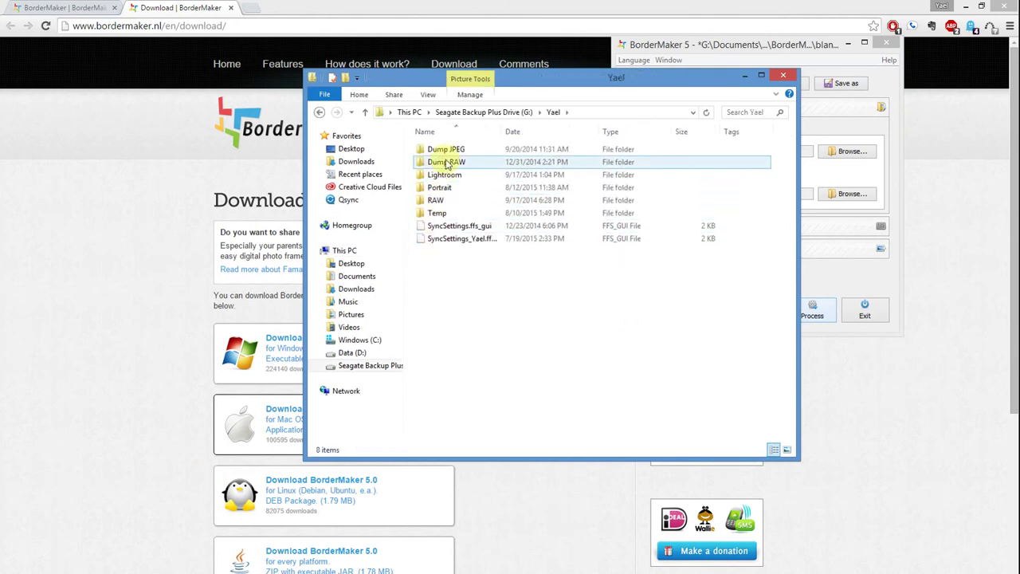
{"action": "double_click", "coordinate": [448, 151]}
{"action": "double_click", "coordinate": [519, 165]}
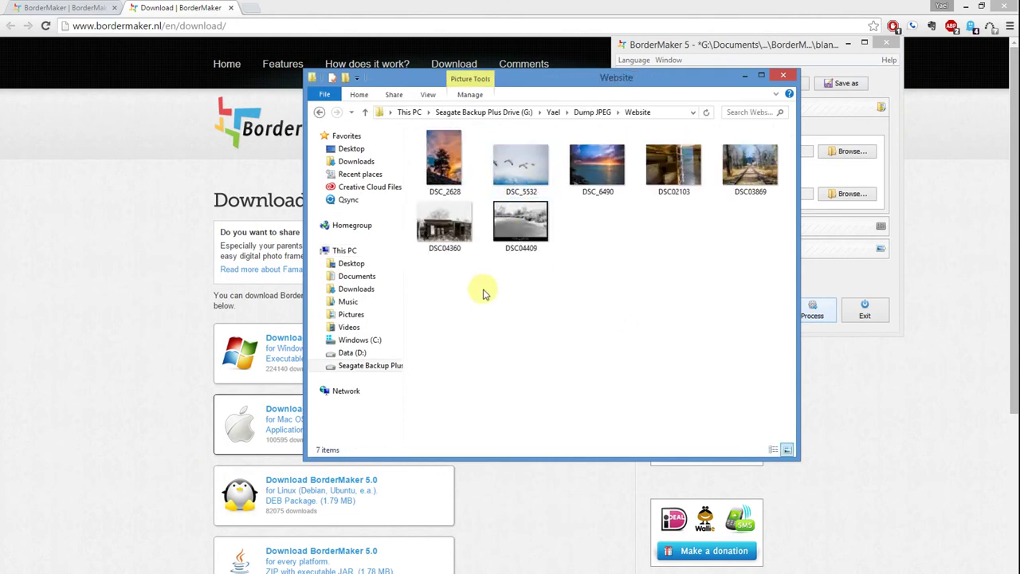
- Open the exported photo DSC_2628 in Windows Photo Viewer and fit the viewer window fully on the screen
{"action": "left_click", "coordinate": [448, 164]}
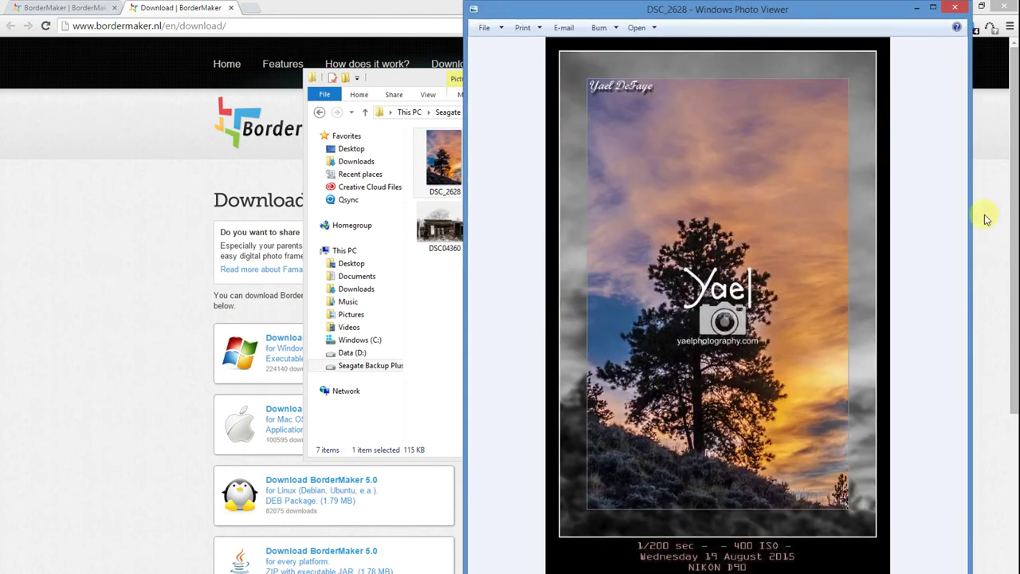
{"action": "left_click_drag", "start_coordinate": [962, 6], "coordinate": [825, 1]}
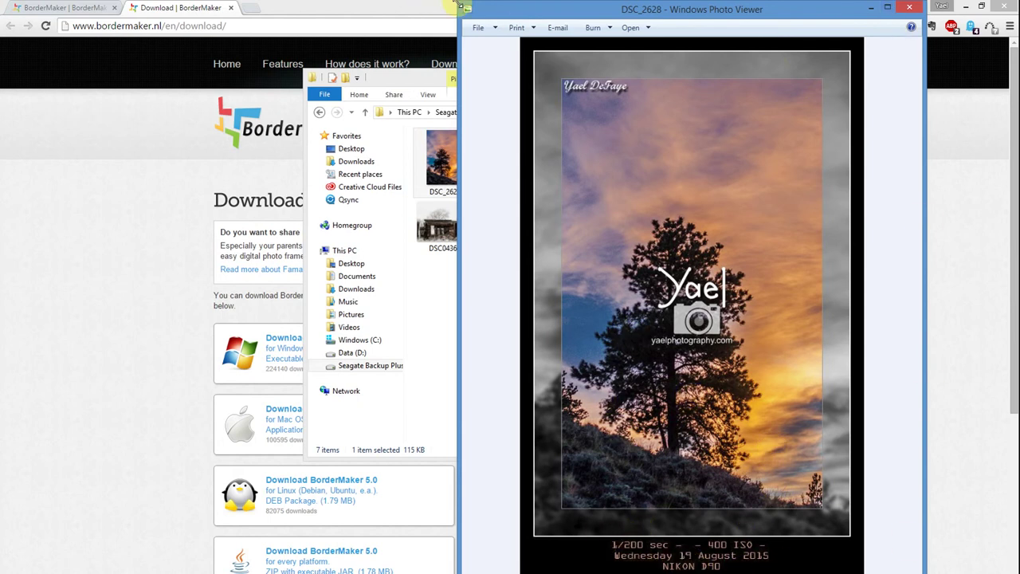
{"action": "left_click_drag", "start_coordinate": [459, 6], "coordinate": [379, 29]}
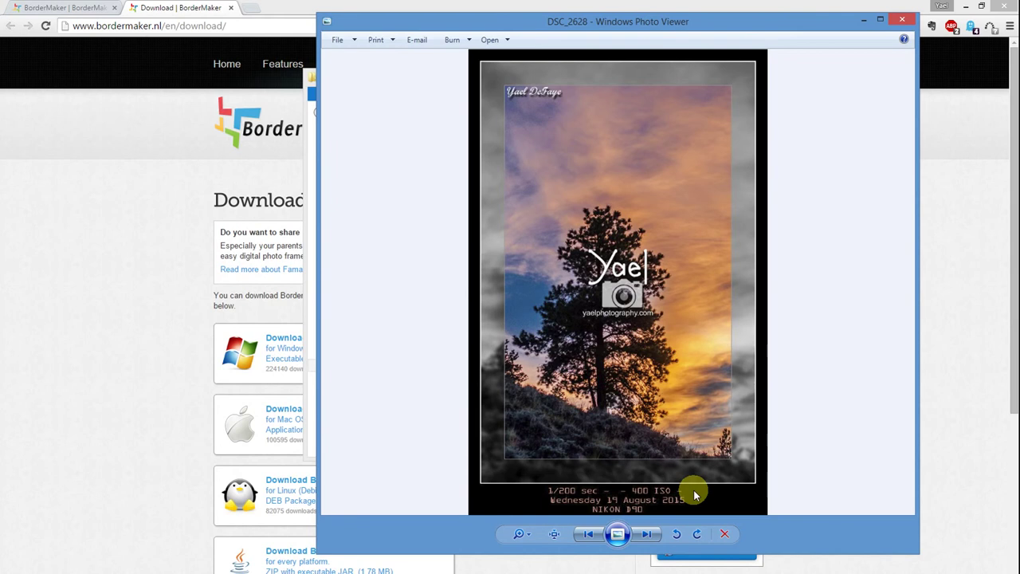
- Check the borders, metadata text and logo on each remaining exported photo, and close the photo viewer and the folder window
{"action": "left_click", "coordinate": [651, 534]}
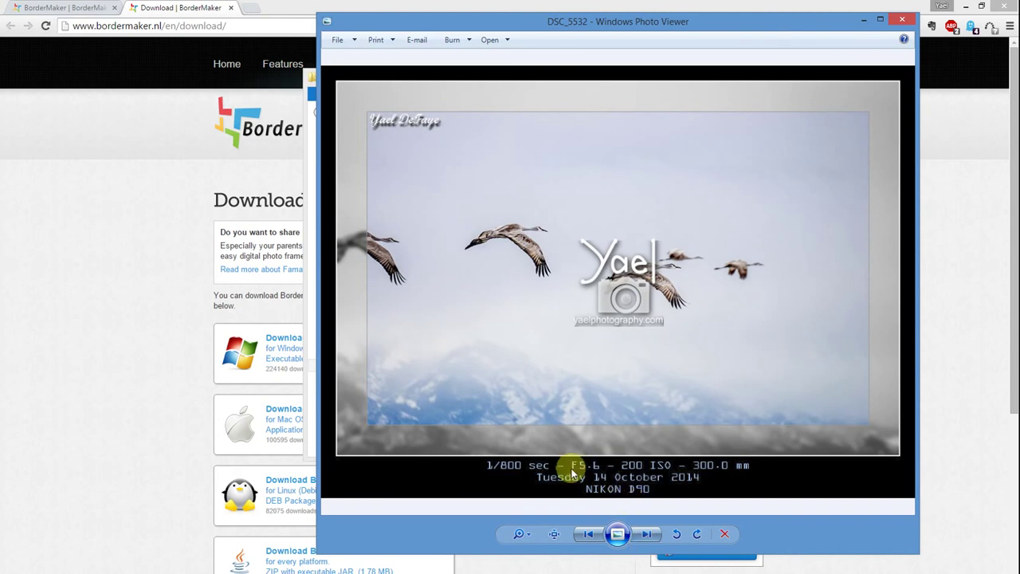
{"action": "left_click", "coordinate": [648, 533]}
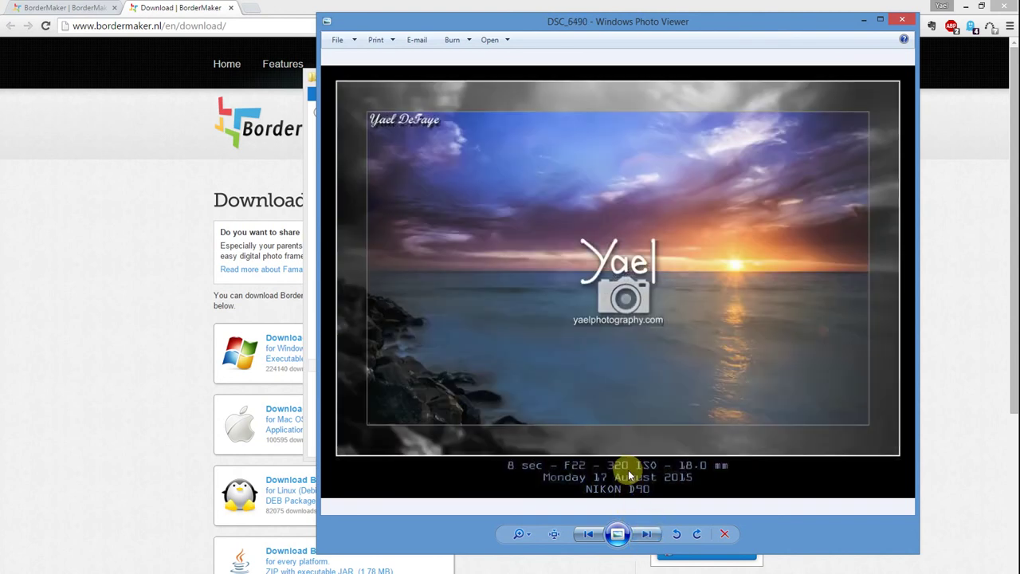
{"action": "left_click", "coordinate": [646, 533]}
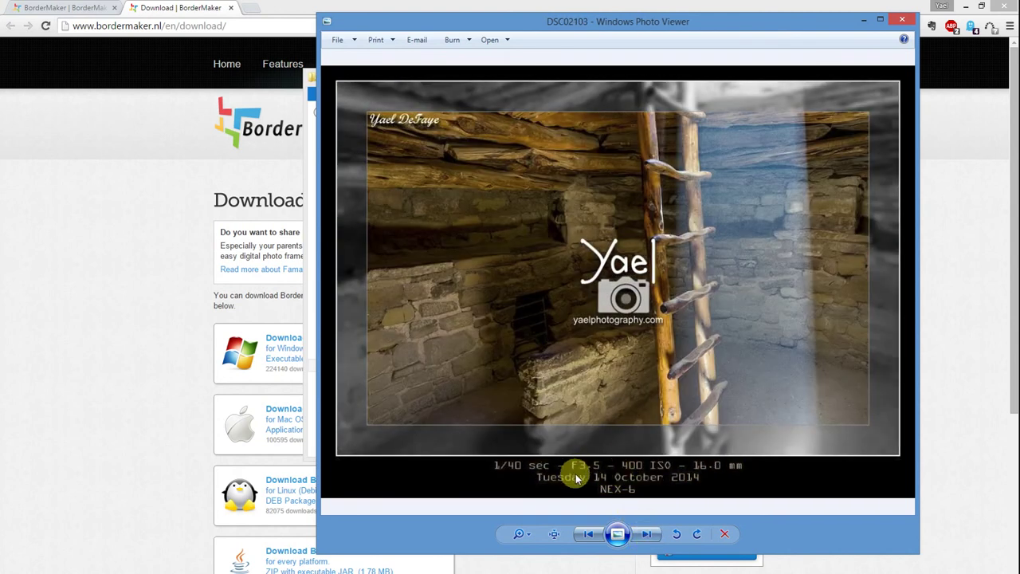
{"action": "left_click", "coordinate": [649, 534]}
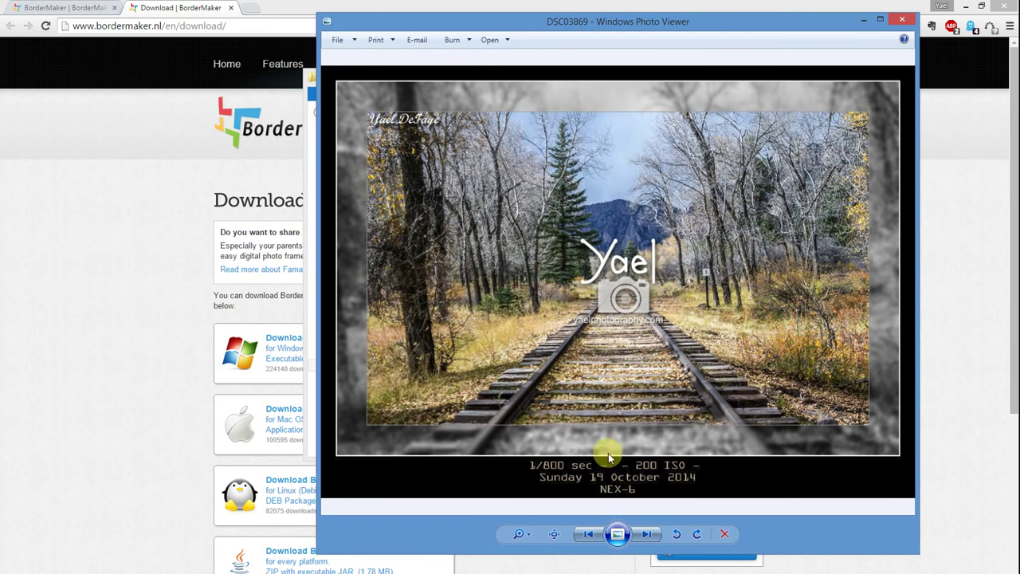
{"action": "left_click", "coordinate": [647, 534]}
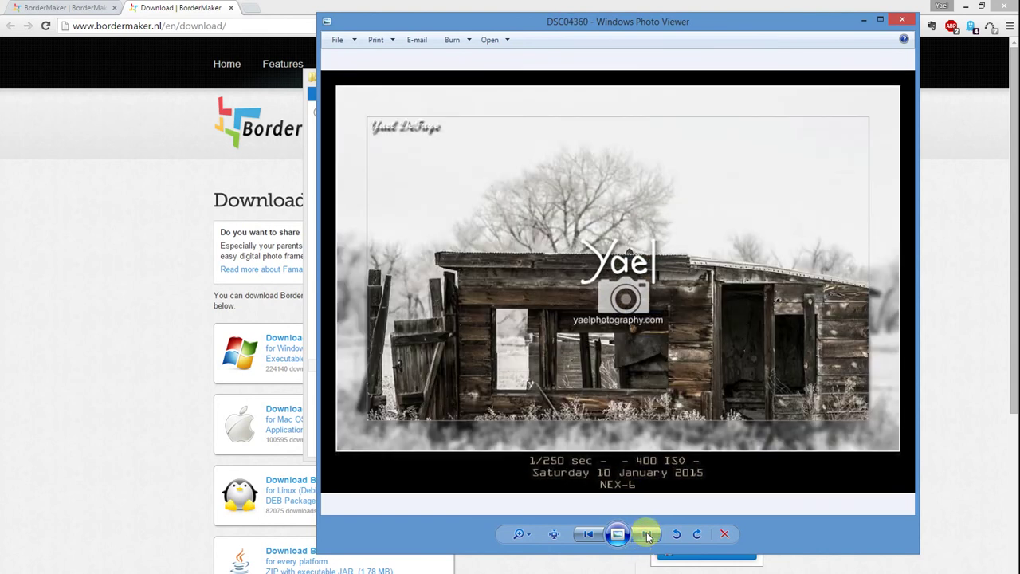
{"action": "left_click", "coordinate": [647, 534]}
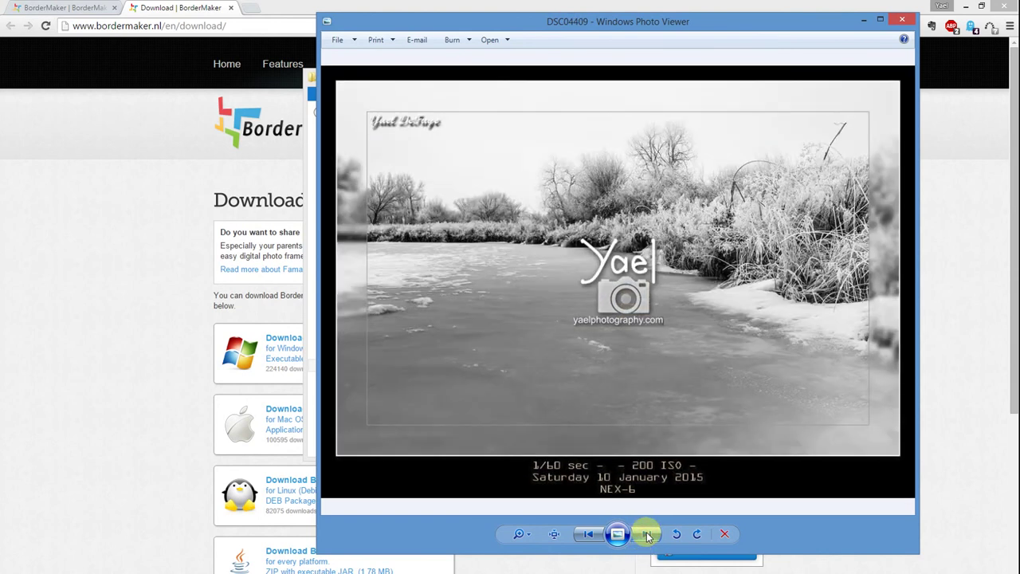
{"action": "left_click", "coordinate": [647, 535]}
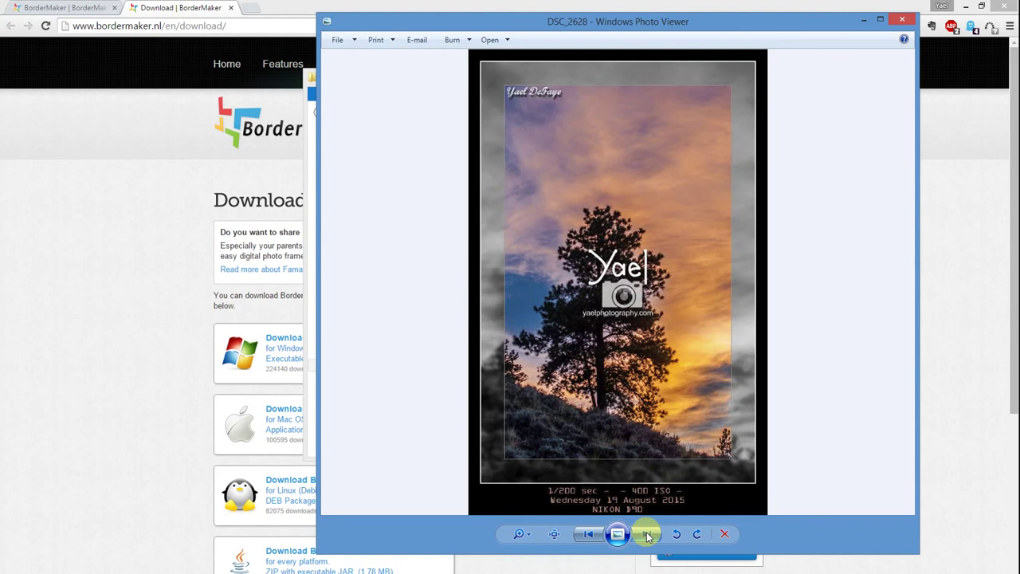
{"action": "left_click", "coordinate": [903, 20]}
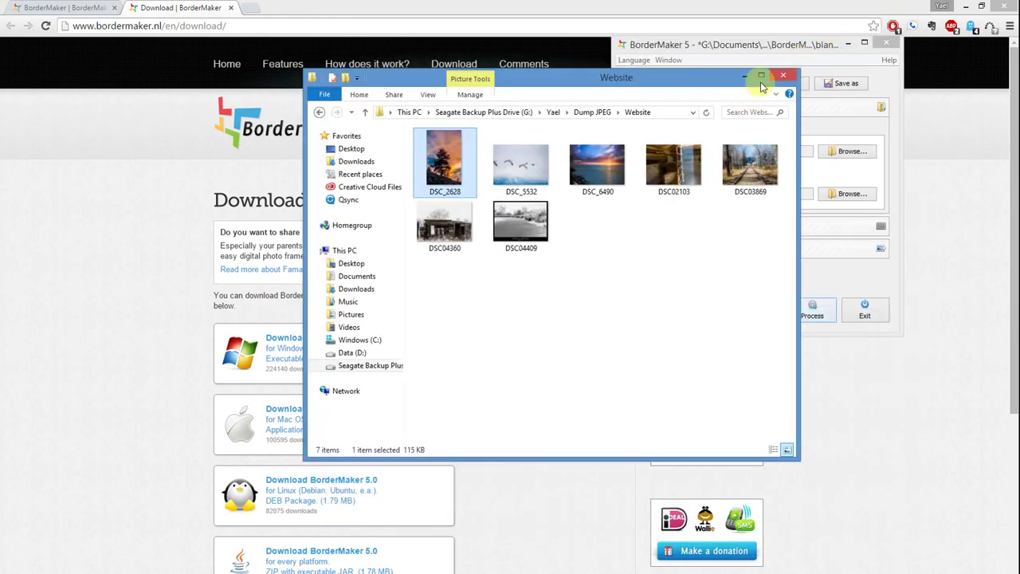
{"action": "left_click", "coordinate": [779, 76]}
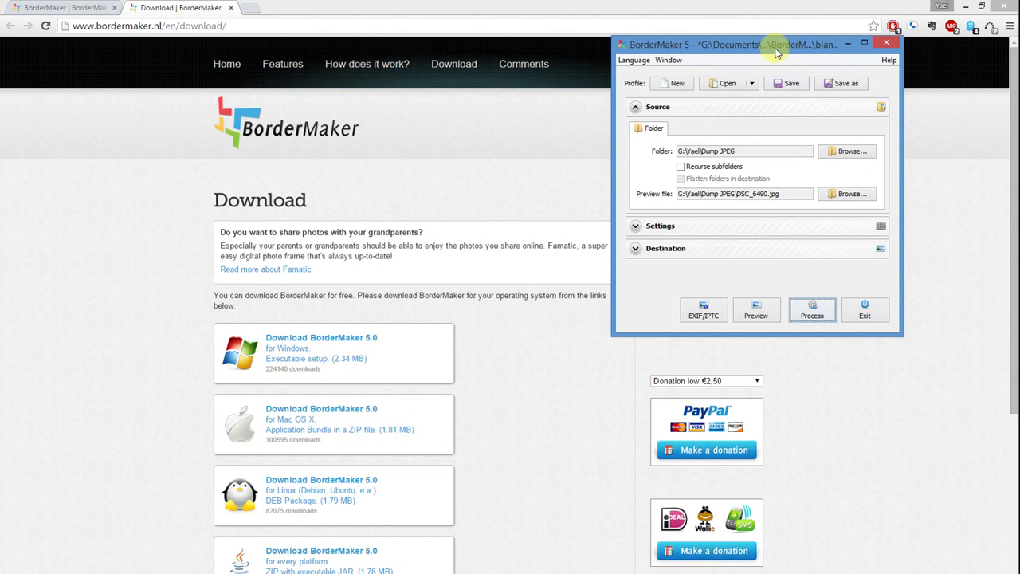